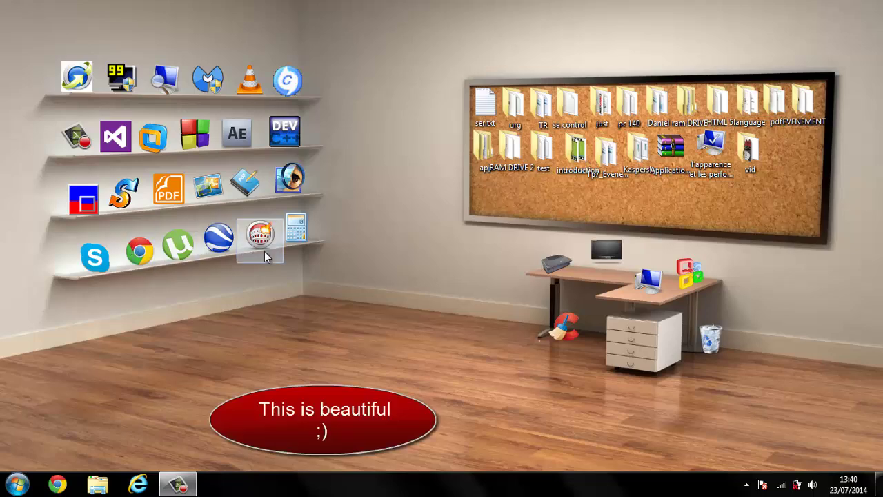
# Open the Computer window from its icon on the desk and close it again
pyautogui.doubleClick(659, 294)
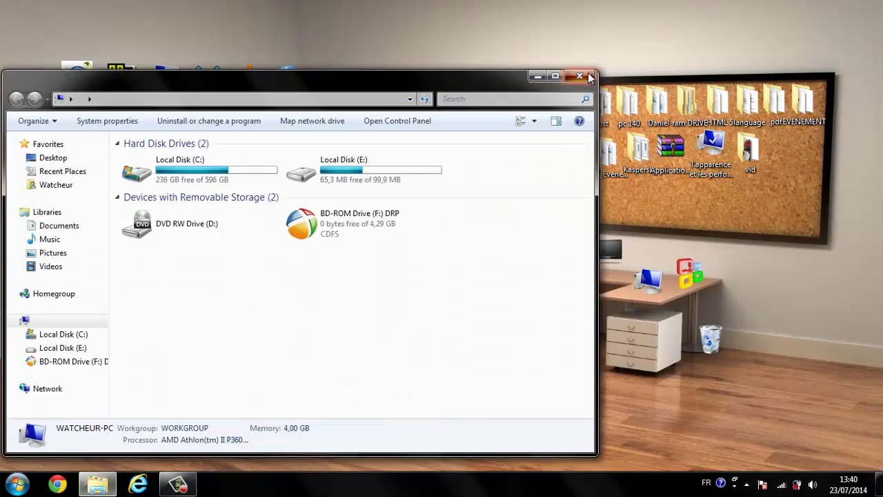
pyautogui.click(580, 76)
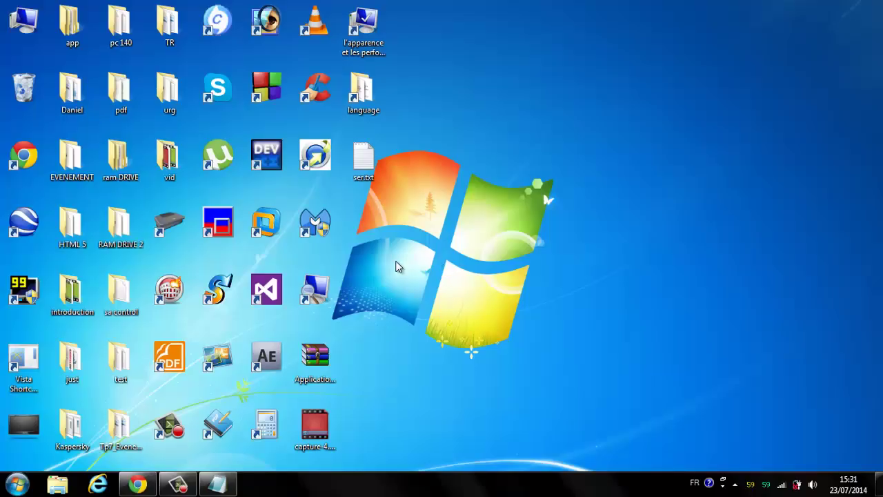
# Bring up the link.txt note and copy the whole wallpaper URL from it
pyautogui.moveTo(220, 489)
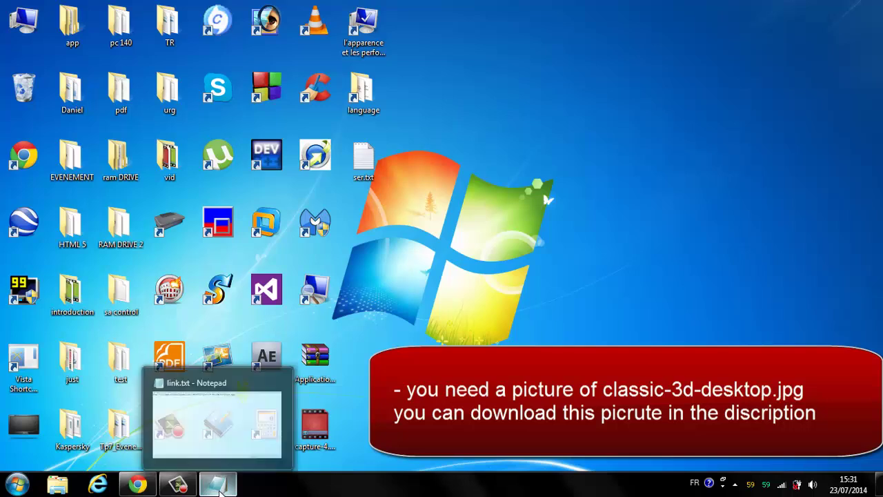
pyautogui.click(220, 488)
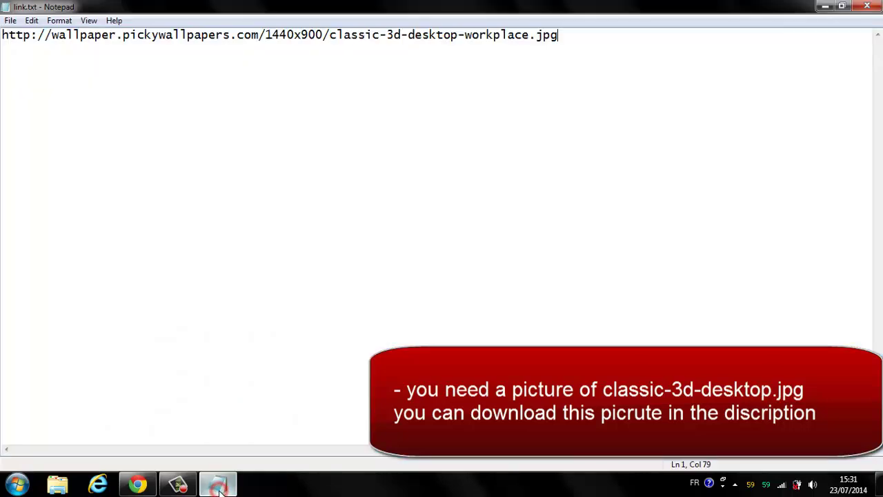
pyautogui.doubleClick(588, 39)
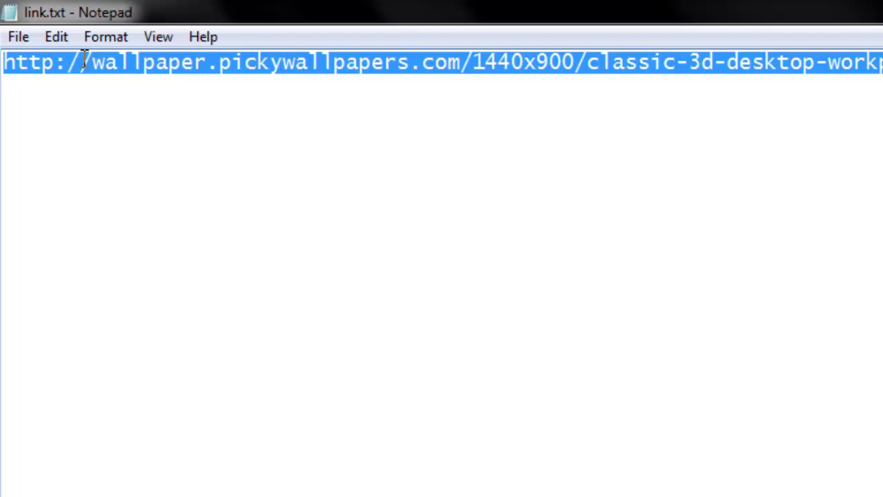
pyautogui.rightClick(49, 35)
pyautogui.click(79, 78)
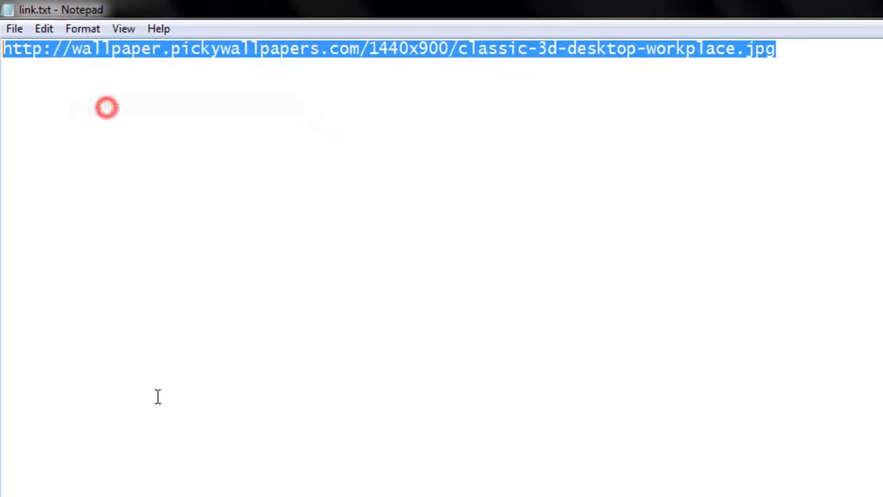
# Switch to Chrome and load the copied wallpaper URL in place of the Google page
pyautogui.click(139, 480)
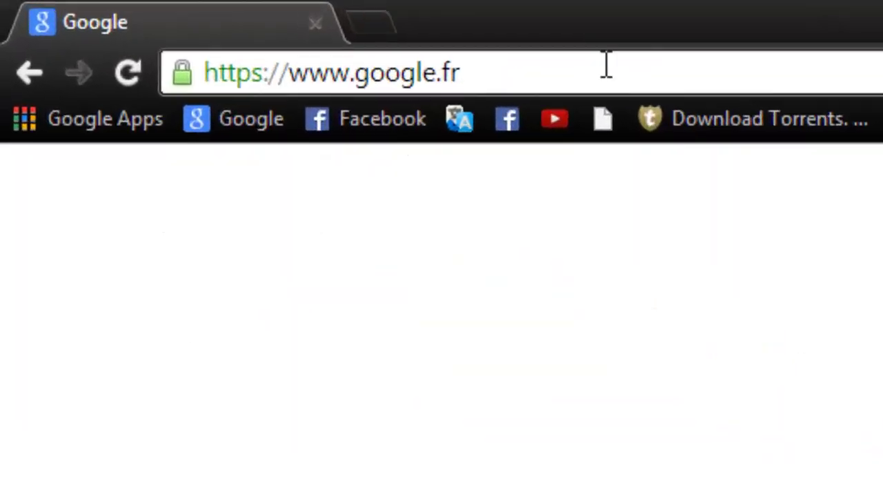
pyautogui.click(605, 69)
pyautogui.rightClick(367, 74)
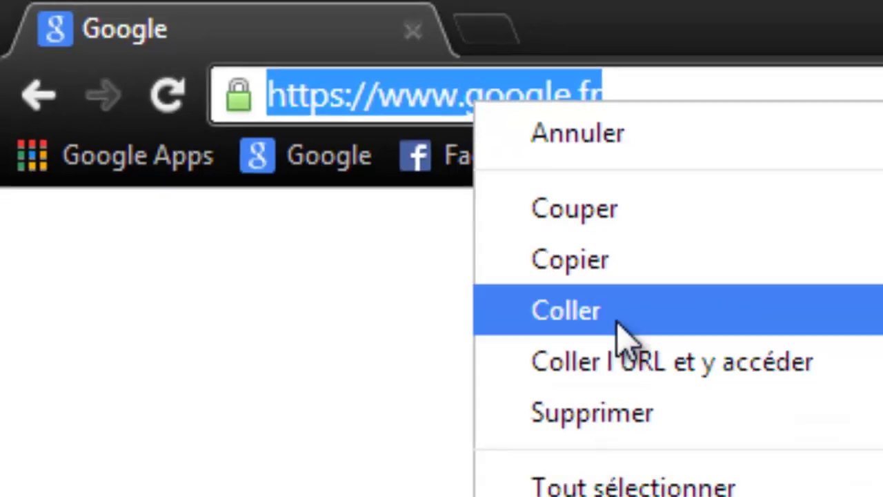
pyautogui.click(619, 324)
pyautogui.press('Return')
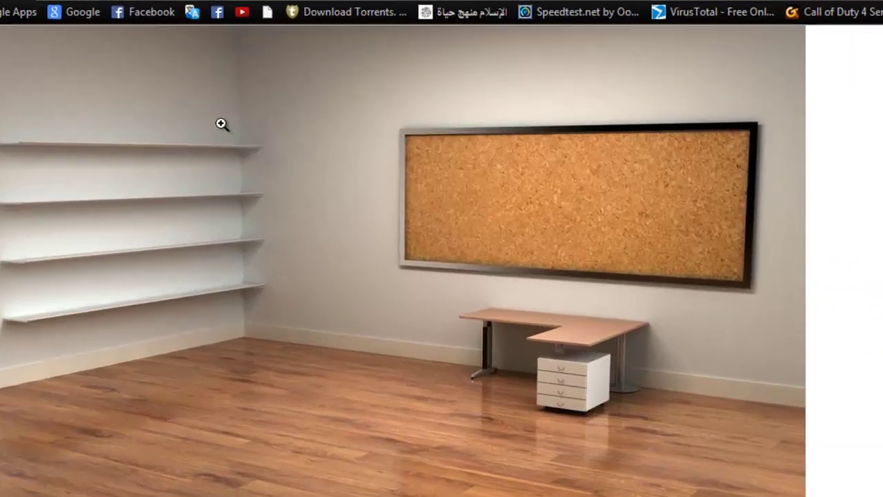
# Save the wallpaper image to the Desktop as classic-3d-desktop-workplace.jpg, and close the browser and the link.txt note
pyautogui.rightClick(197, 127)
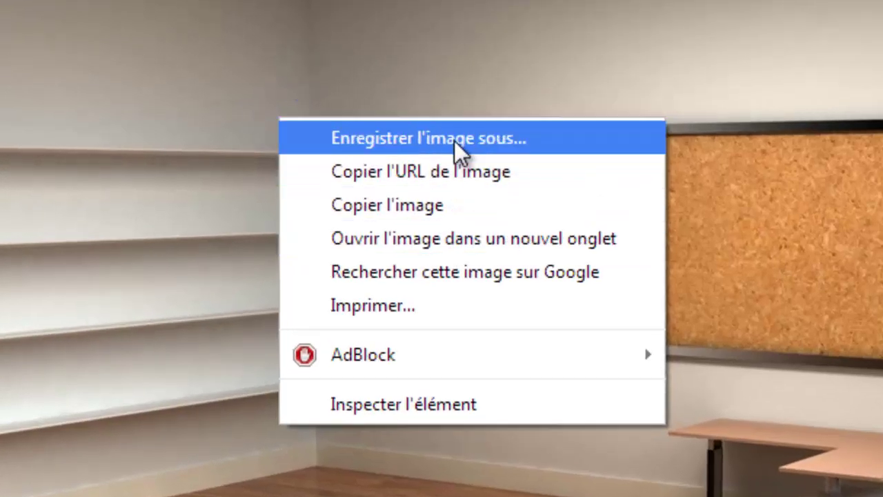
pyautogui.click(454, 140)
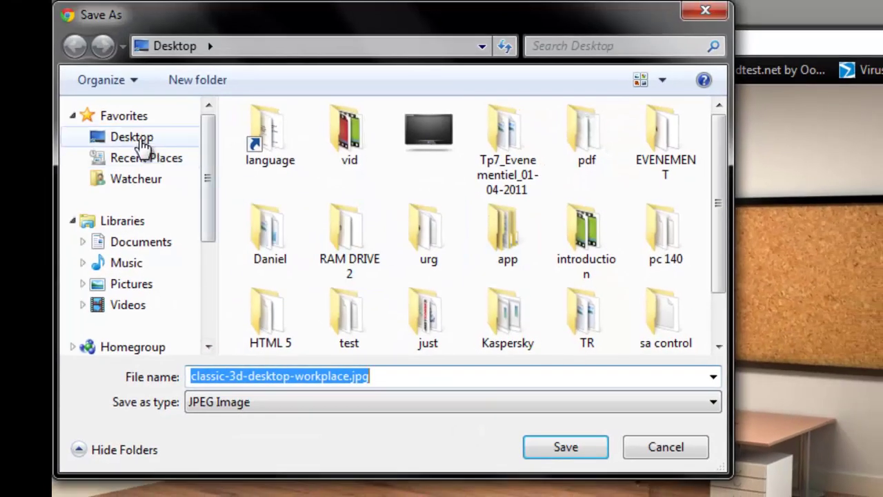
pyautogui.click(131, 134)
pyautogui.click(565, 448)
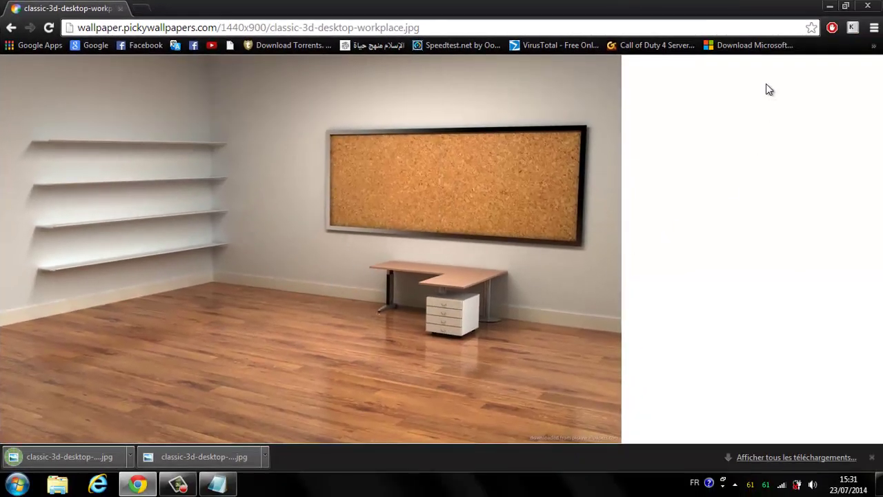
pyautogui.click(871, 8)
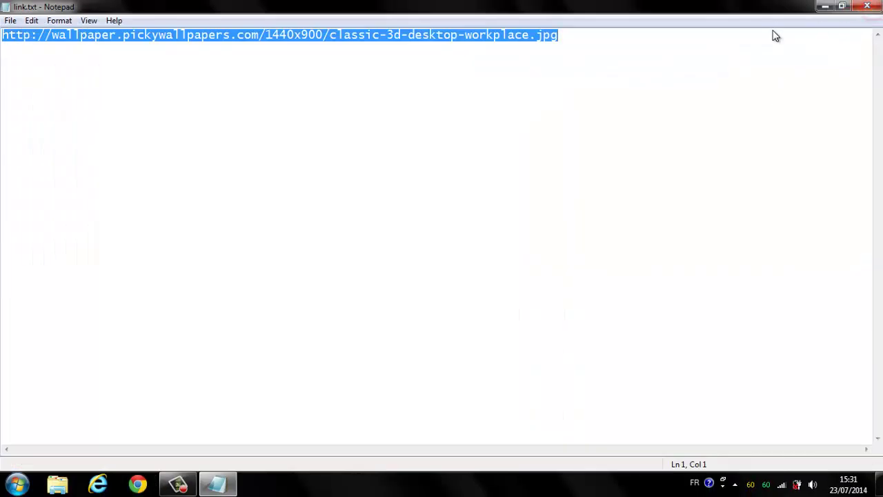
pyautogui.click(865, 8)
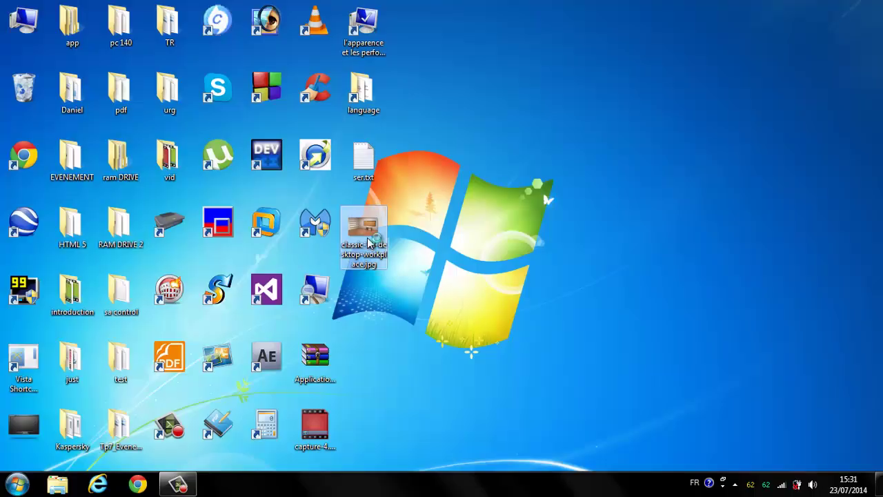
# Open classic-3d-desktop-workplace.jpg from the desktop, set it as the desktop background and close the viewer
pyautogui.doubleClick(378, 228)
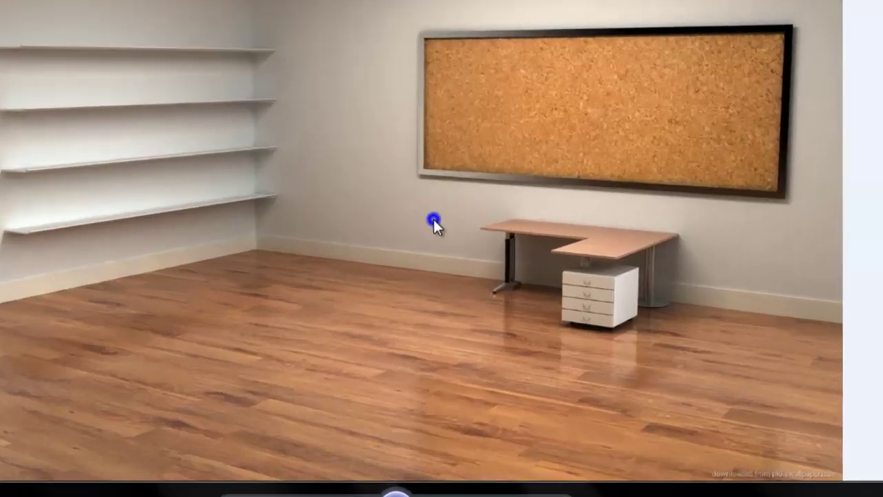
pyautogui.rightClick(469, 248)
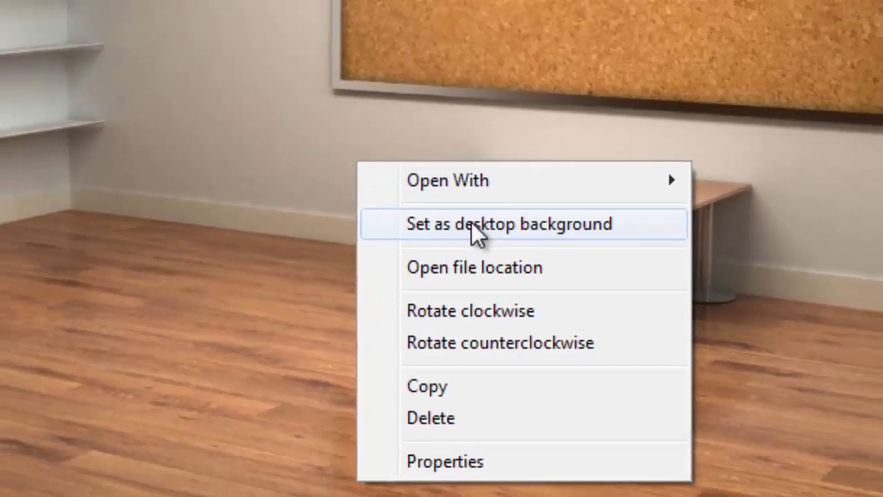
pyautogui.click(521, 278)
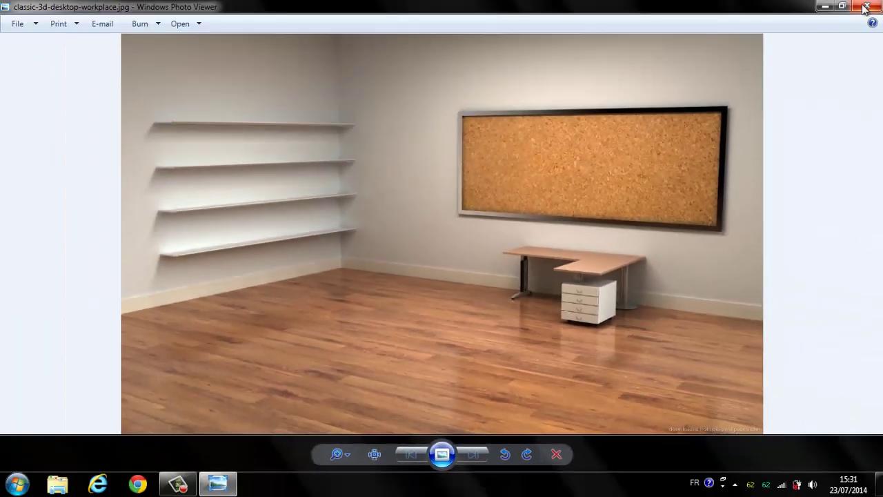
pyautogui.click(865, 7)
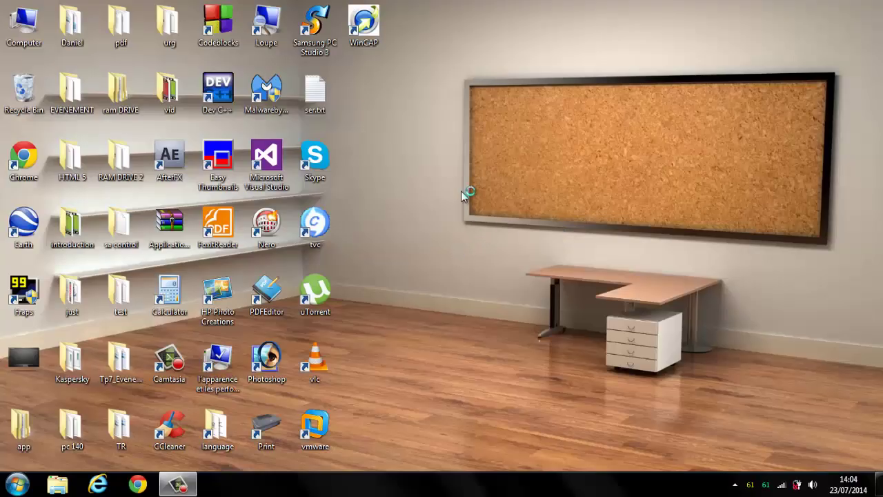
# Turn off Auto arrange icons and Align icons to grid for the desktop
pyautogui.rightClick(401, 221)
pyautogui.moveTo(460, 256)
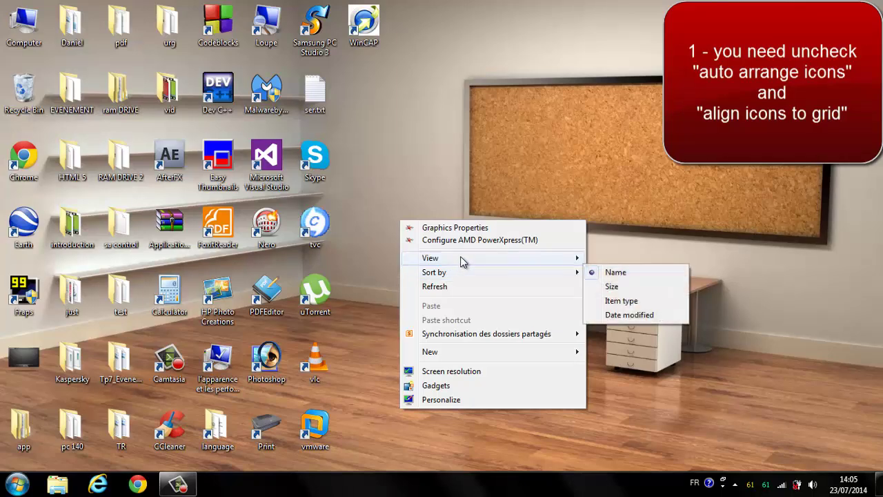
pyautogui.click(621, 305)
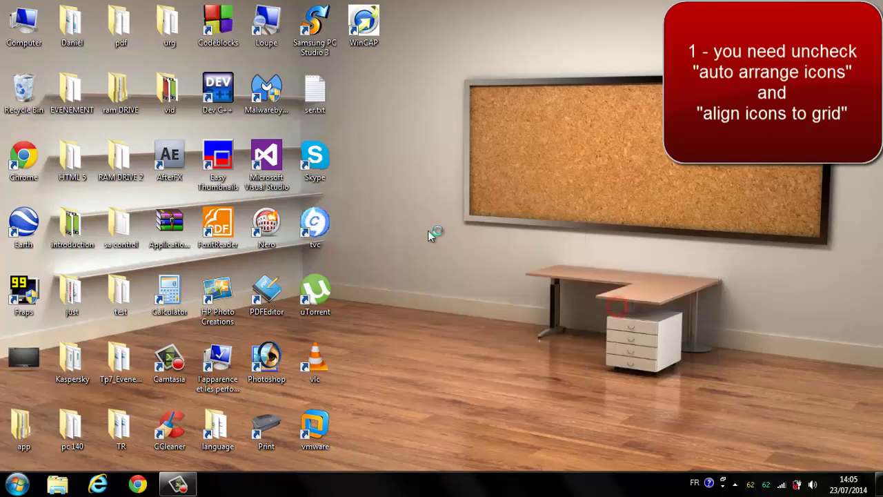
pyautogui.rightClick(390, 231)
pyautogui.moveTo(434, 268)
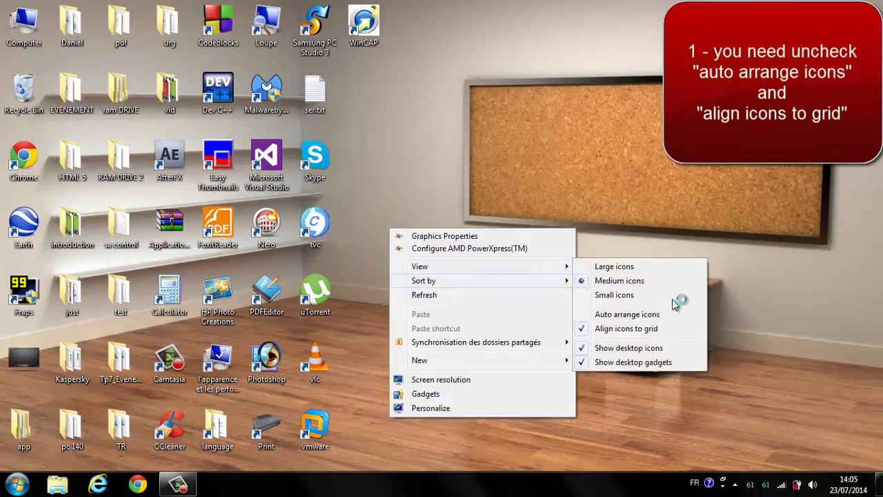
pyautogui.click(669, 328)
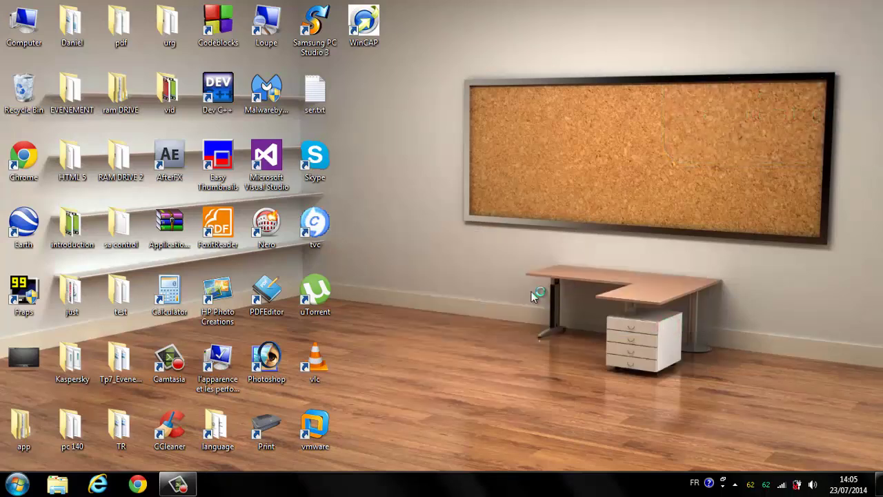
# Move the Computer icon onto the wallpaper's desk and the Recycle Bin onto the floor beside the drawers
pyautogui.moveTo(27, 42); pyautogui.dragTo(636, 306)
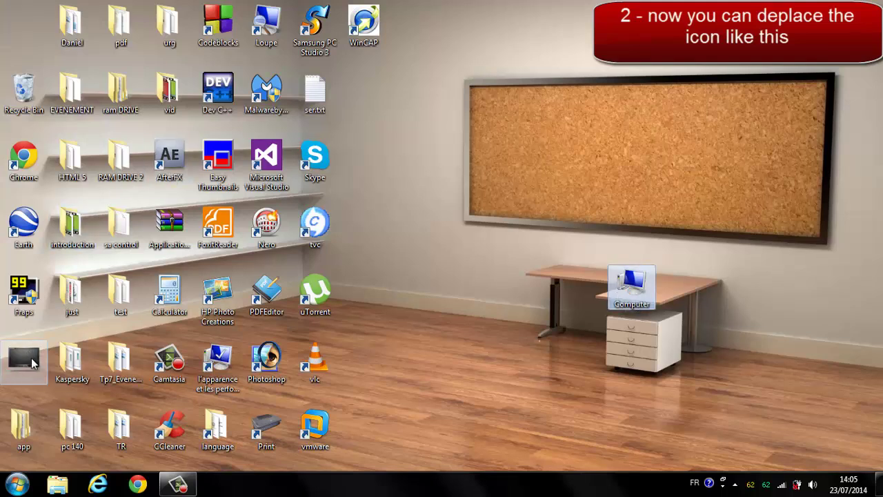
pyautogui.moveTo(24, 88); pyautogui.dragTo(519, 407)
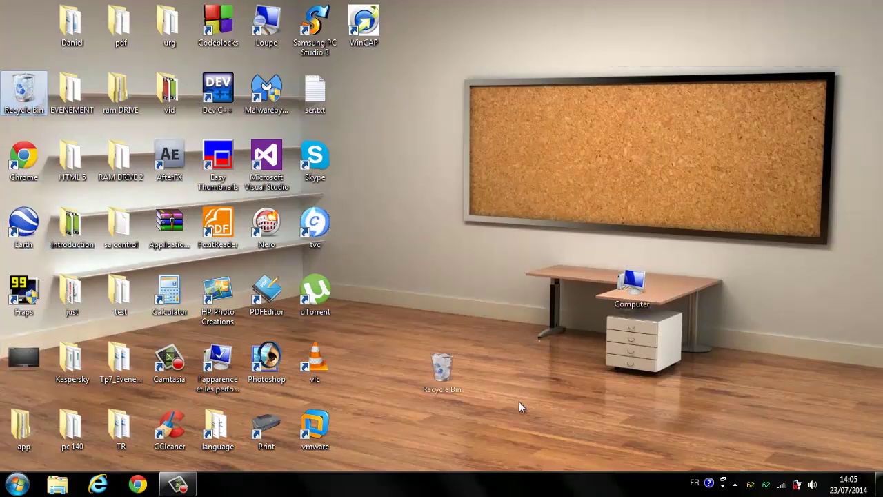
pyautogui.moveTo(720, 359); pyautogui.dragTo(720, 354)
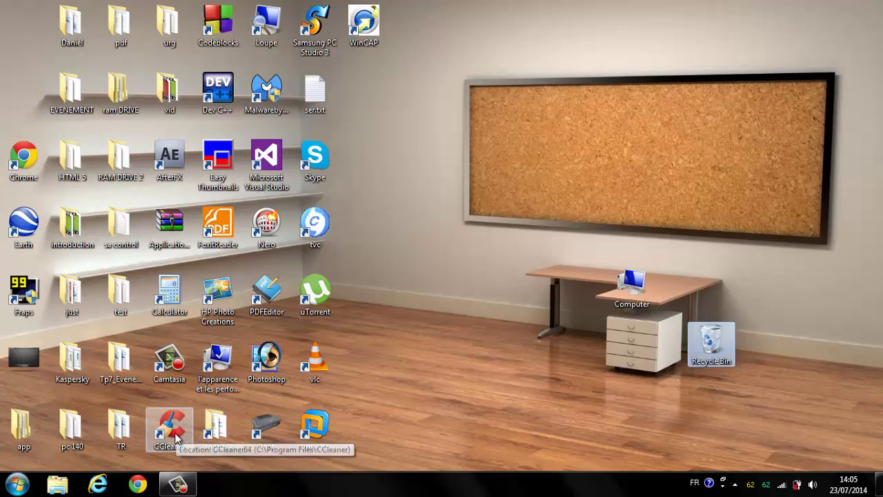
# Place the CCleaner icon on the floor by the desk leg and the black monitor icon on the desk's back corner
pyautogui.moveTo(169, 427); pyautogui.dragTo(577, 368)
pyautogui.moveTo(574, 337); pyautogui.dragTo(567, 327)
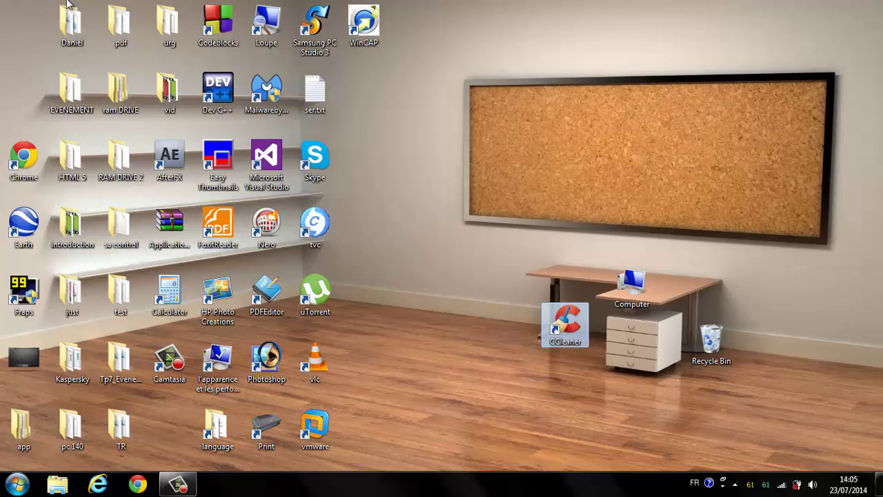
pyautogui.moveTo(23, 356); pyautogui.dragTo(598, 254)
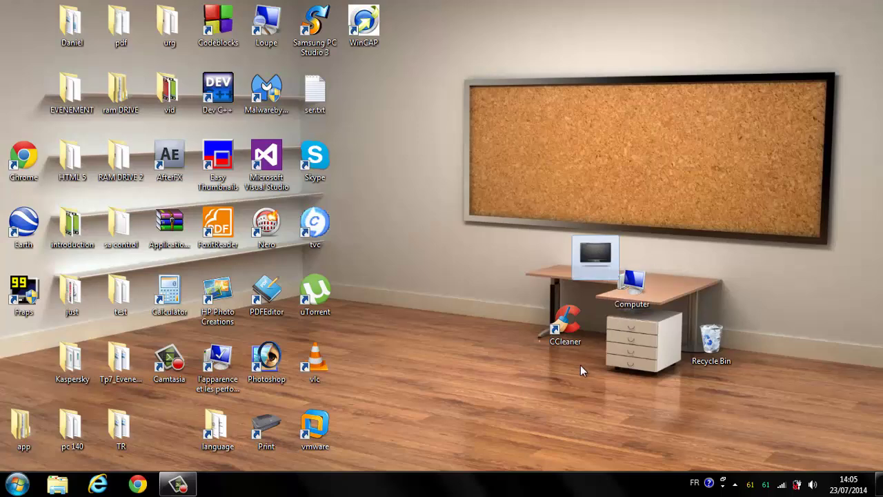
pyautogui.click(579, 412)
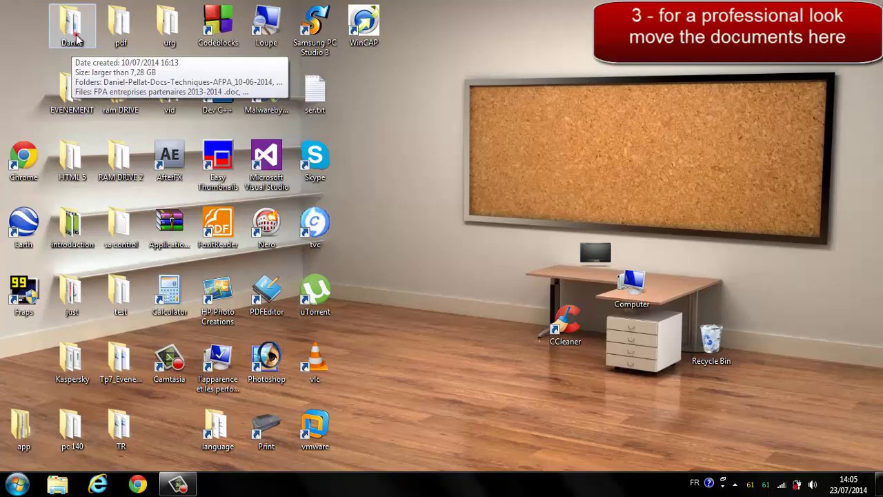
# Move the three folders in the desktop's top row, including pdf and urg, side by side into the corkboard's upper left corner
pyautogui.moveTo(76, 40); pyautogui.dragTo(572, 158)
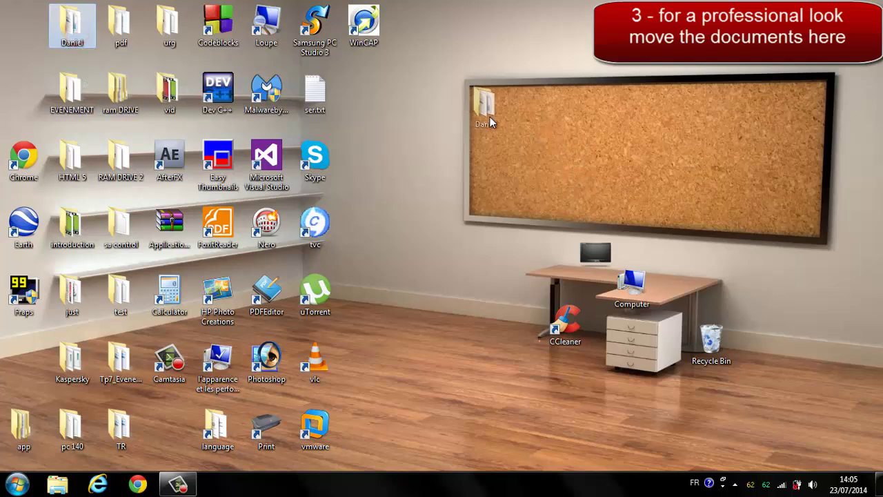
pyautogui.moveTo(492, 122); pyautogui.dragTo(492, 122)
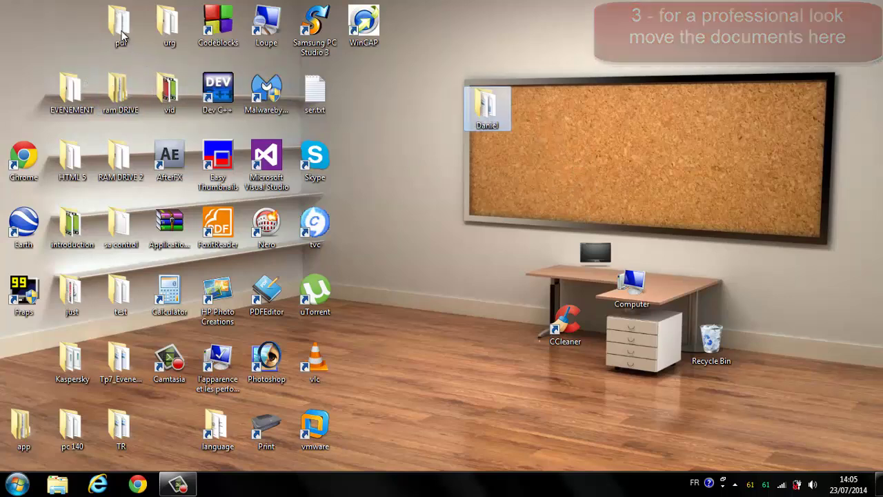
pyautogui.moveTo(124, 34); pyautogui.dragTo(512, 119)
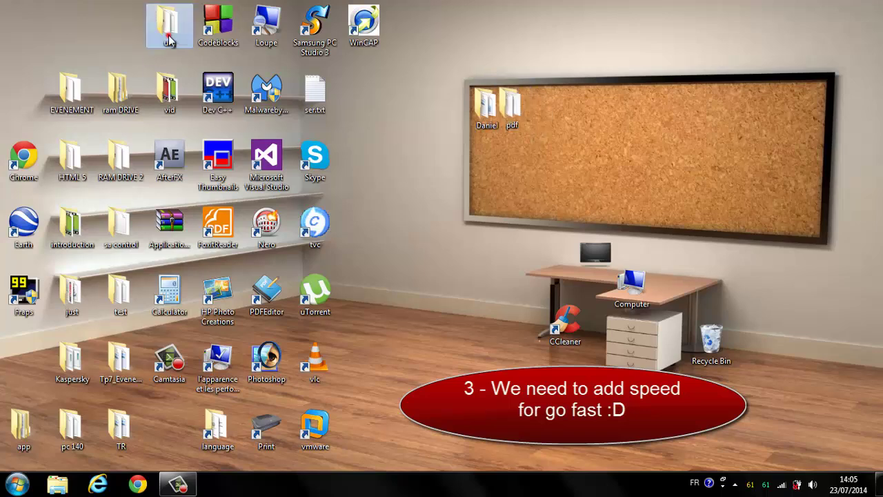
pyautogui.moveTo(169, 24); pyautogui.dragTo(533, 119)
# Line up the HTML 5, test, just and TR folders after urg in the corkboard's top row
pyautogui.moveTo(73, 158); pyautogui.dragTo(560, 115)
pyautogui.moveTo(122, 302); pyautogui.dragTo(586, 119)
pyautogui.moveTo(77, 302); pyautogui.dragTo(614, 117)
pyautogui.moveTo(121, 438); pyautogui.dragTo(635, 121)
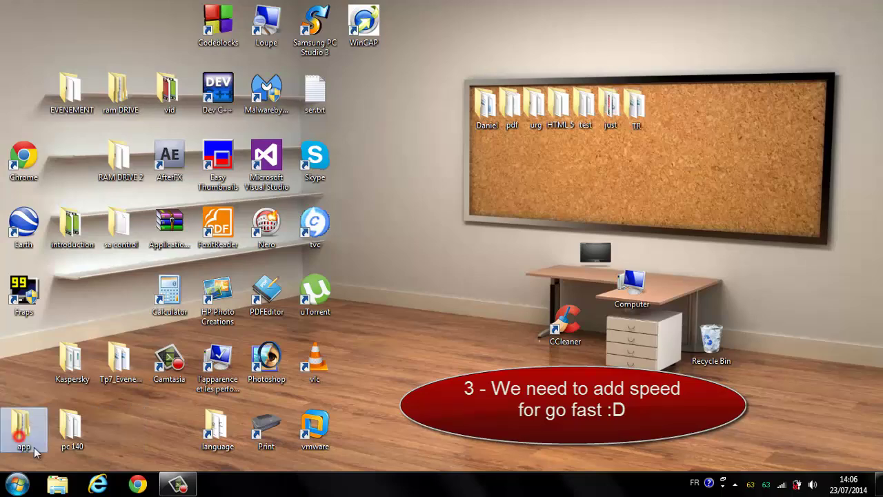
# Fill the rest of the corkboard's top row with the app, pc 140, sa control, Kaspersky and ram DRIVE folders
pyautogui.moveTo(24, 430); pyautogui.dragTo(662, 111)
pyautogui.moveTo(73, 428); pyautogui.dragTo(686, 110)
pyautogui.moveTo(121, 223); pyautogui.dragTo(625, 117)
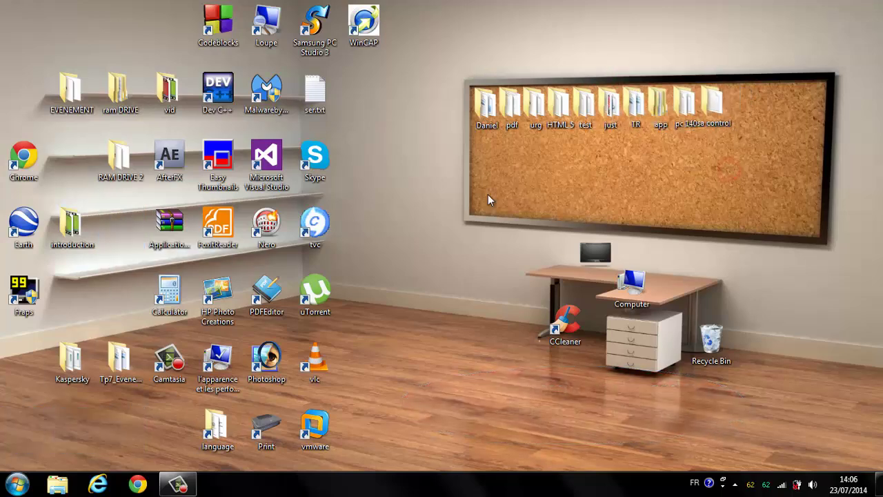
pyautogui.moveTo(121, 359); pyautogui.dragTo(142, 421)
pyautogui.moveTo(73, 359); pyautogui.dragTo(745, 104)
pyautogui.moveTo(121, 89); pyautogui.dragTo(785, 119)
# Start a second corkboard row with the RAM DRIVE 2, introduction, EVENEMENT and Tp7_Evene... folders
pyautogui.moveTo(121, 155); pyautogui.dragTo(491, 147)
pyautogui.moveTo(73, 224); pyautogui.dragTo(535, 145)
pyautogui.moveTo(72, 90); pyautogui.dragTo(576, 160)
pyautogui.moveTo(141, 421); pyautogui.dragTo(639, 160)
# Make room in the corkboard's second row and move the test folder there, right beside RAM DRIVE 2
pyautogui.moveTo(712, 162); pyautogui.dragTo(528, 141)
pyautogui.moveTo(535, 149); pyautogui.dragTo(630, 156)
pyautogui.click(584, 114)
pyautogui.moveTo(561, 146); pyautogui.dragTo(522, 166)
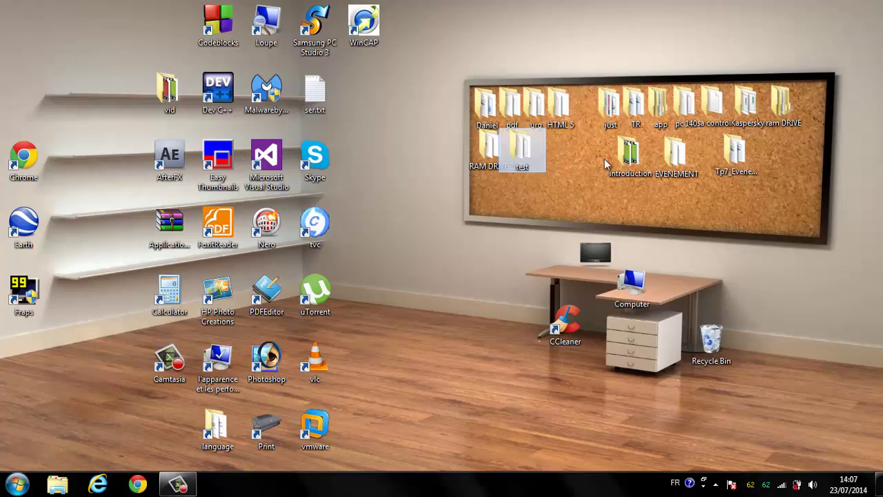
# Line up introduction, just and EVENEMENT after test in the second row, and move Tp7_Evene... beside HTML 5 in the top row
pyautogui.moveTo(628, 159); pyautogui.dragTo(548, 152)
pyautogui.moveTo(689, 158); pyautogui.dragTo(644, 185)
pyautogui.moveTo(751, 158); pyautogui.dragTo(597, 151)
pyautogui.moveTo(647, 198); pyautogui.dragTo(610, 146)
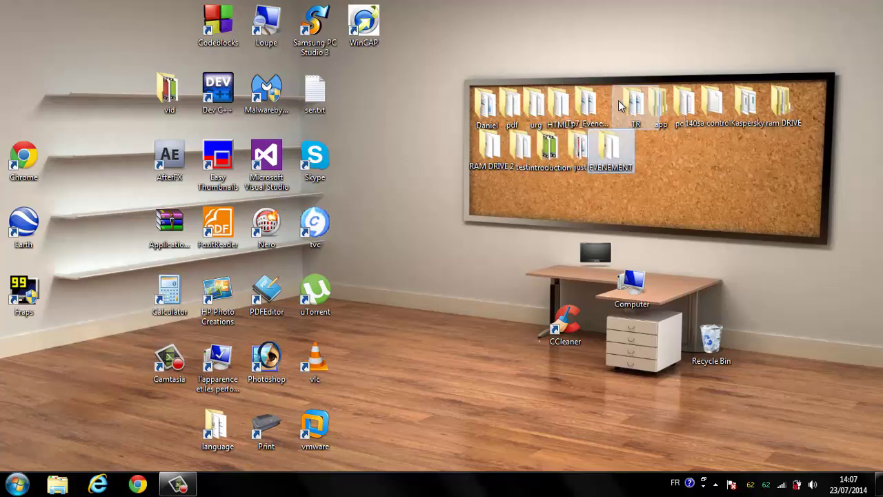
# Add ser.txt to the end of the corkboard's top row and place Application.rar, vid and language after EVENEMENT in the second row
pyautogui.moveTo(171, 224); pyautogui.dragTo(801, 103)
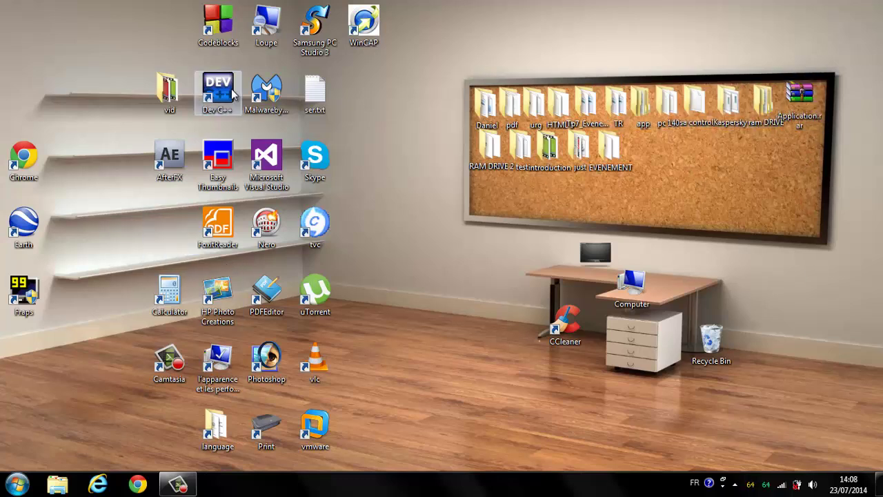
pyautogui.moveTo(315, 93); pyautogui.dragTo(646, 148)
pyautogui.moveTo(801, 100); pyautogui.dragTo(768, 194)
pyautogui.moveTo(646, 149); pyautogui.dragTo(798, 103)
pyautogui.moveTo(767, 194); pyautogui.dragTo(658, 145)
pyautogui.moveTo(169, 93); pyautogui.dragTo(693, 145)
pyautogui.moveTo(216, 428); pyautogui.dragTo(723, 145)
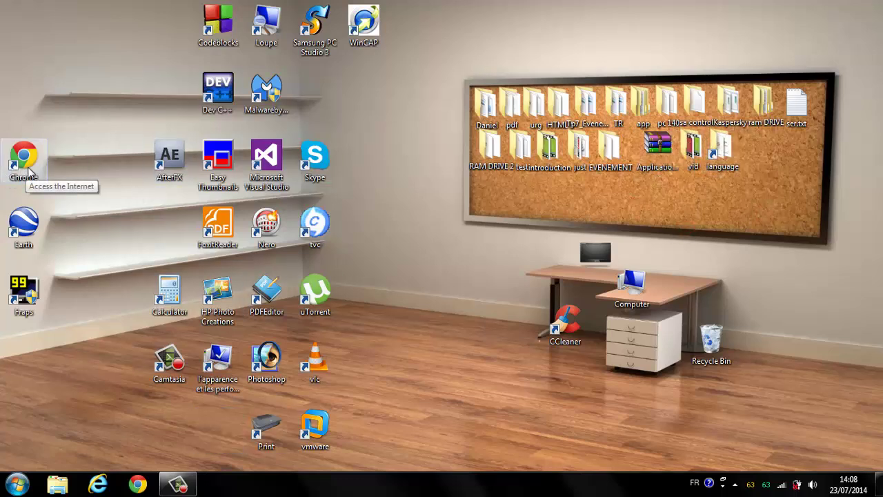
# Fill the top shelf with Fraps, Loupe, Malwarebytes, WinCAP, vlc and Calculator, moving Dev C++ aside onto the wall
pyautogui.moveTo(27, 299); pyautogui.dragTo(80, 86)
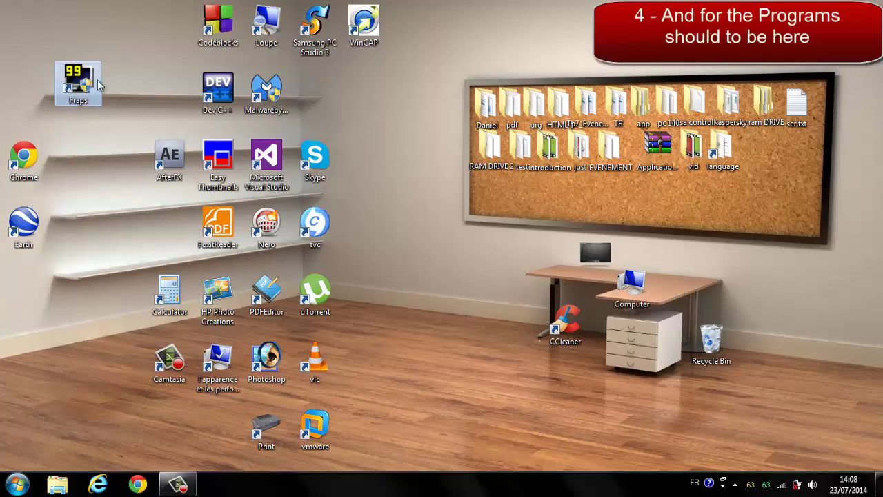
pyautogui.moveTo(266, 42); pyautogui.dragTo(121, 93)
pyautogui.moveTo(267, 96); pyautogui.dragTo(164, 95)
pyautogui.moveTo(218, 90); pyautogui.dragTo(376, 112)
pyautogui.moveTo(354, 32); pyautogui.dragTo(201, 89)
pyautogui.moveTo(307, 372); pyautogui.dragTo(245, 94)
pyautogui.moveTo(169, 294); pyautogui.dragTo(293, 85)
# Clear the remaining icons off the middle shelves by moving them together onto the floor beside the desk
pyautogui.moveTo(141, 138); pyautogui.dragTo(357, 413)
pyautogui.click(422, 276)
pyautogui.moveTo(128, 153); pyautogui.dragTo(342, 252)
pyautogui.moveTo(314, 224); pyautogui.dragTo(487, 373)
# Line up AfterFX, Microsoft Visual Studio, vmware, Dev C++, Codeblocks and Photoshop on the second shelf
pyautogui.moveTo(342, 307); pyautogui.dragTo(81, 146)
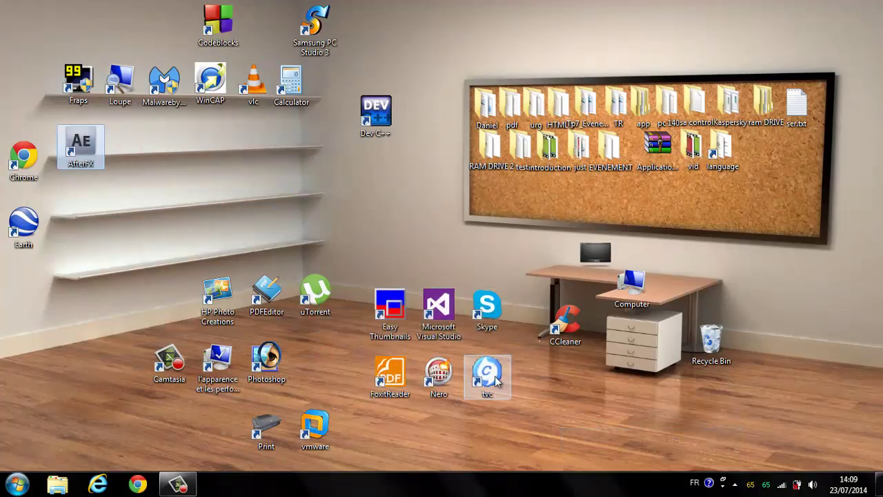
pyautogui.moveTo(487, 373); pyautogui.dragTo(494, 372)
pyautogui.moveTo(449, 307); pyautogui.dragTo(133, 141)
pyautogui.moveTo(315, 426); pyautogui.dragTo(169, 140)
pyautogui.moveTo(376, 112); pyautogui.dragTo(216, 137)
pyautogui.moveTo(218, 22); pyautogui.dragTo(259, 137)
pyautogui.moveTo(279, 373); pyautogui.dragTo(309, 144)
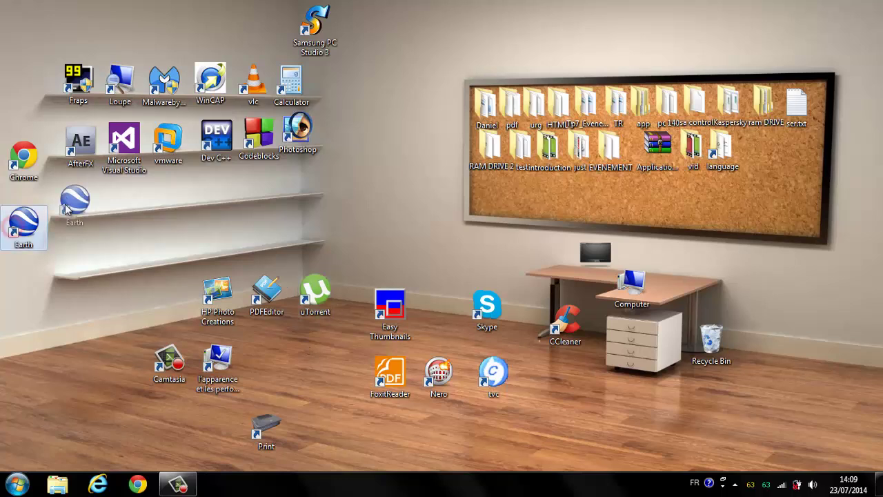
# Arrange Earth, Chrome, uTorrent, Skype, Nero and tvc in a row on the third shelf
pyautogui.moveTo(24, 221); pyautogui.dragTo(80, 202)
pyautogui.moveTo(24, 157); pyautogui.dragTo(119, 201)
pyautogui.moveTo(313, 301); pyautogui.dragTo(169, 201)
pyautogui.moveTo(487, 307); pyautogui.dragTo(218, 189)
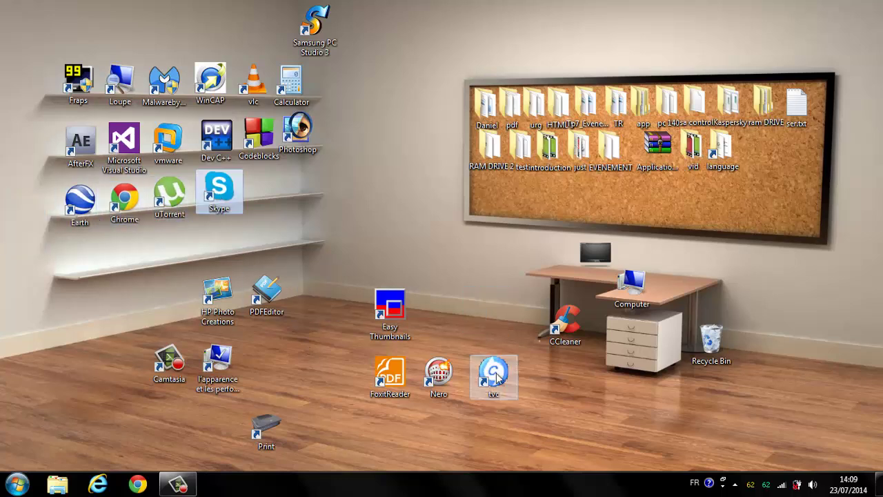
pyautogui.moveTo(439, 372); pyautogui.dragTo(258, 189)
pyautogui.moveTo(494, 372); pyautogui.dragTo(296, 185)
# Start the lowest shelf with Camtasia, HP Photo Creations, PDFEditor and Easy Thumbnails
pyautogui.click(181, 373)
pyautogui.moveTo(180, 376); pyautogui.dragTo(96, 276)
pyautogui.moveTo(218, 293); pyautogui.dragTo(137, 272)
pyautogui.moveTo(266, 294); pyautogui.dragTo(180, 266)
pyautogui.moveTo(390, 314); pyautogui.dragTo(229, 256)
# Complete the lowest shelf with Samsung PC Studio 3 and FoxitReader, and move l'apparence et les perfo... beside language on the corkboard
pyautogui.moveTo(218, 362); pyautogui.dragTo(269, 255)
pyautogui.moveTo(389, 376); pyautogui.dragTo(752, 222)
pyautogui.moveTo(315, 24); pyautogui.dragTo(261, 233)
# Place the Print shortcut on the free end of the desk and nudge the unnamed monitor icon slightly toward Computer
pyautogui.moveTo(267, 428); pyautogui.dragTo(552, 267)
pyautogui.moveTo(596, 252); pyautogui.dragTo(603, 256)
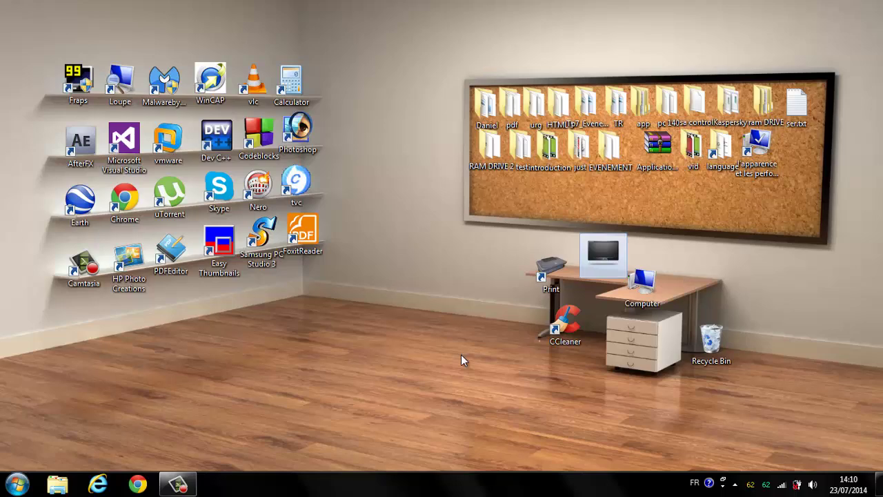
pyautogui.click(468, 307)
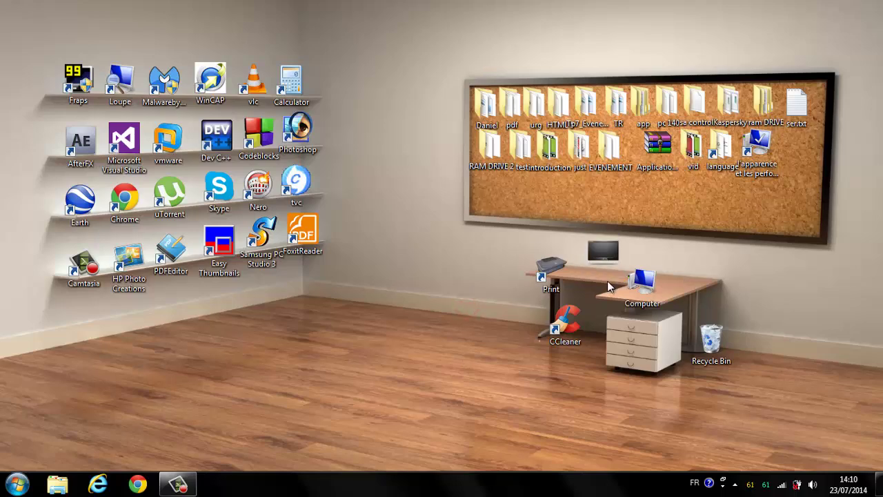
# Rename the Computer icon to a single space character so its label is blank
pyautogui.click(652, 300)
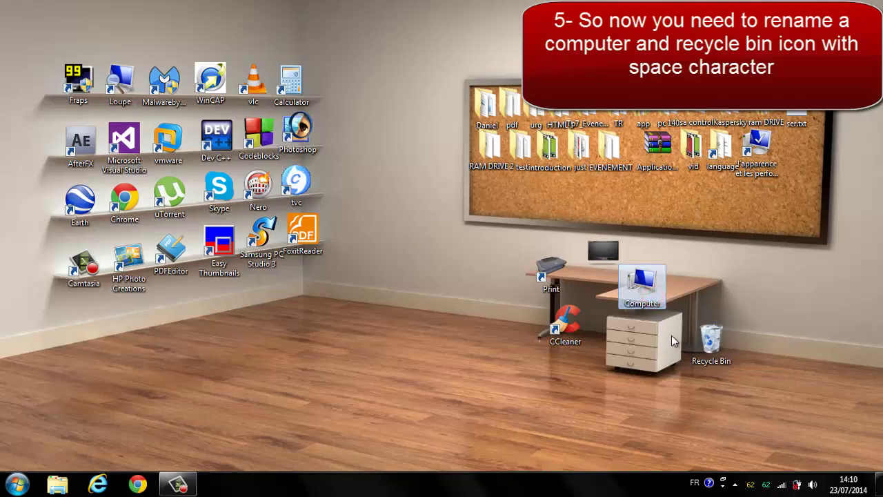
pyautogui.rightClick(652, 301)
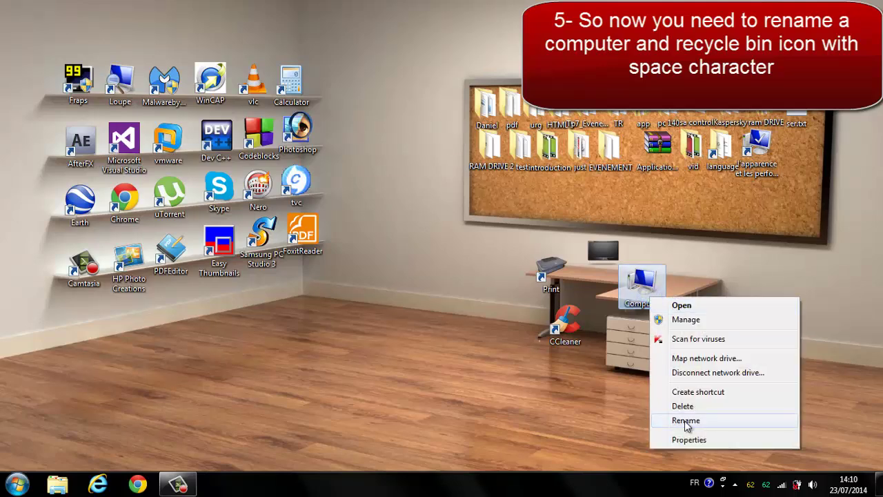
pyautogui.click(686, 421)
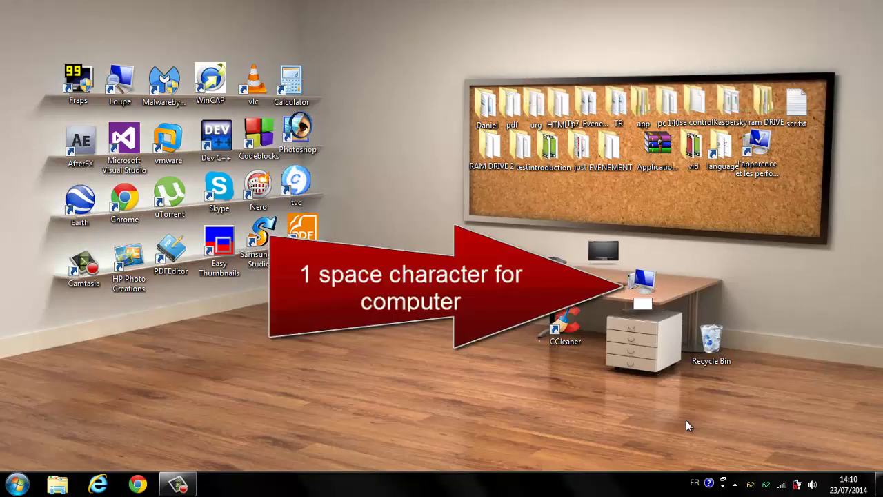
pyautogui.click(624, 409)
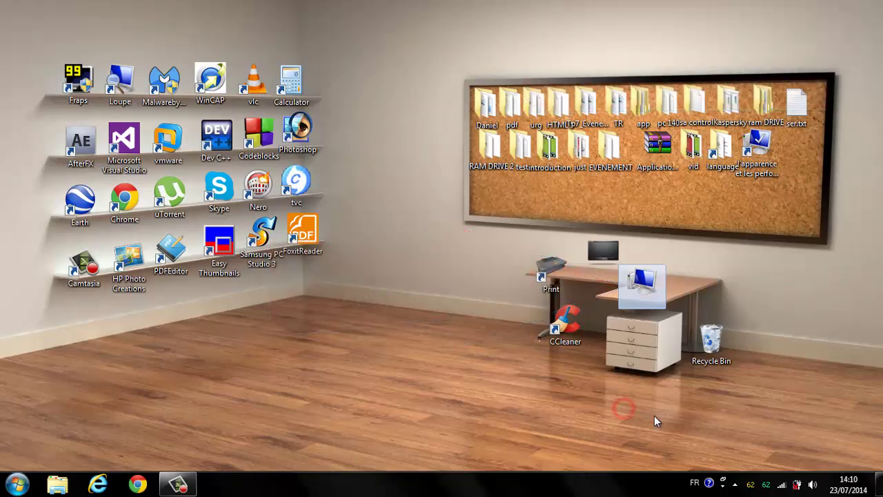
# Rename the Recycle Bin to two space characters so its label is blank
pyautogui.rightClick(718, 348)
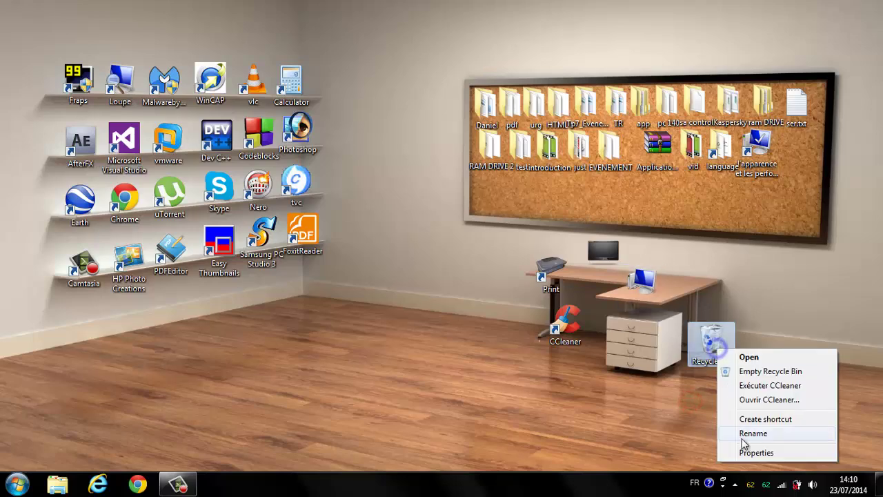
pyautogui.click(746, 436)
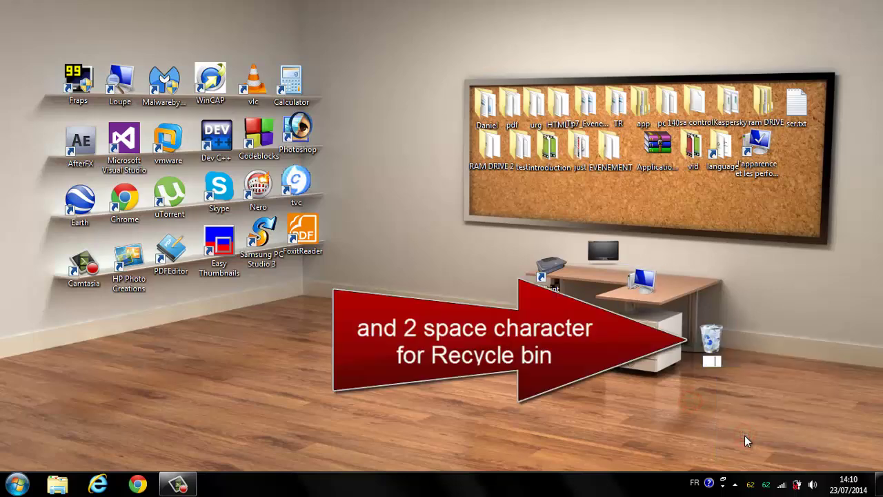
pyautogui.click(589, 382)
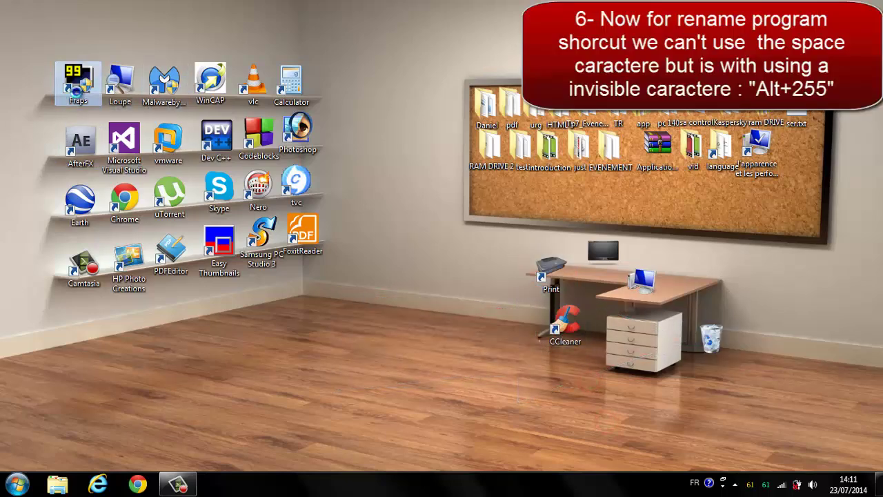
# Rename the Fraps shortcut to one invisible character (code 255) and grant the administrator permission for the change
pyautogui.rightClick(78, 96)
pyautogui.click(140, 425)
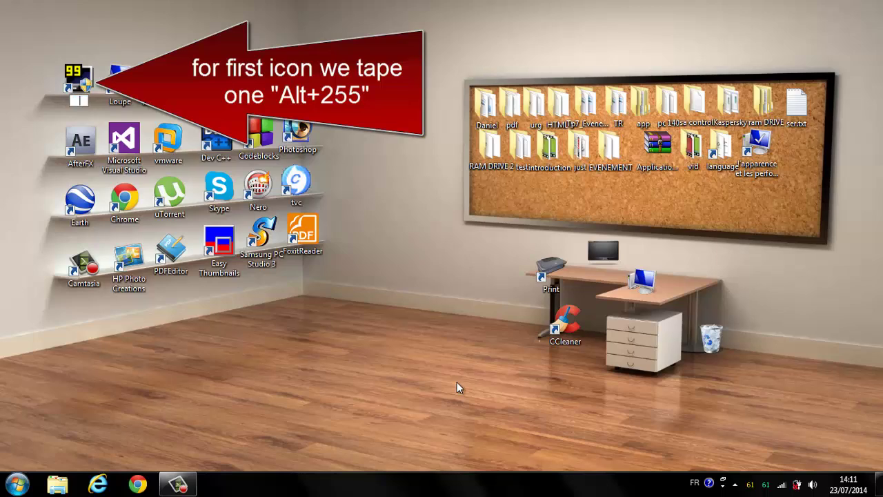
pyautogui.press('Return')
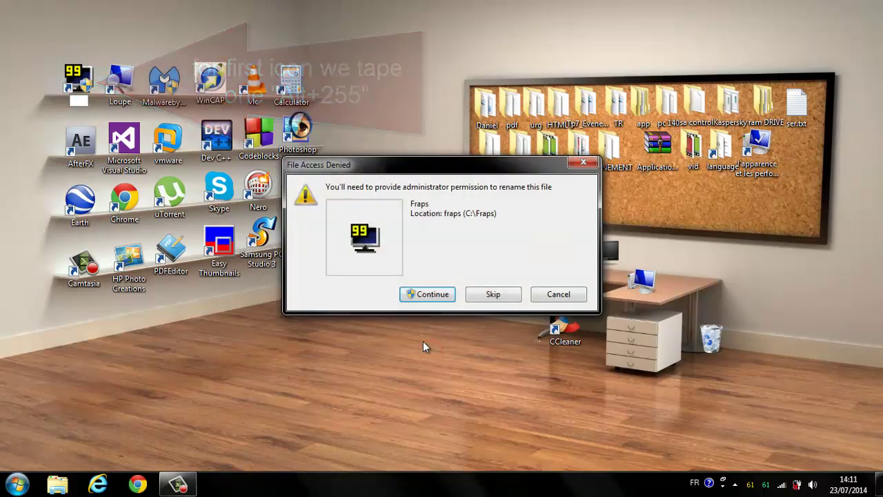
pyautogui.click(413, 302)
pyautogui.moveTo(431, 351); pyautogui.dragTo(364, 364)
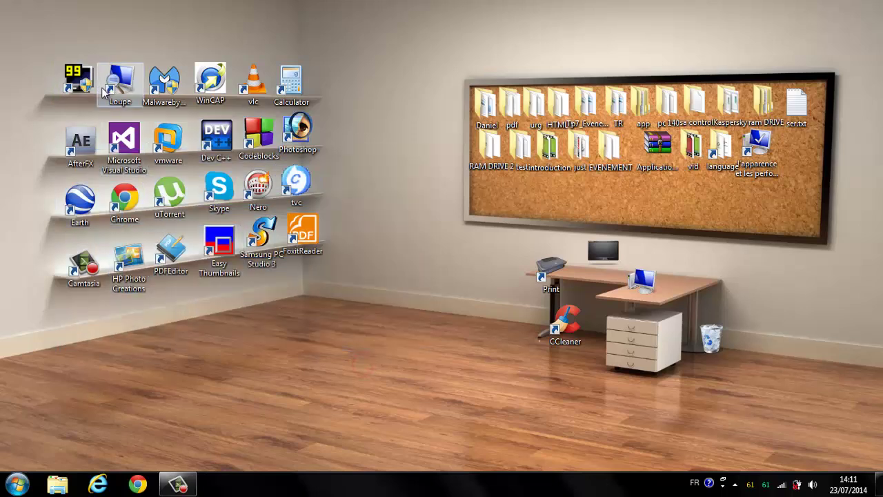
# Rename the Loupe shortcut to two invisible characters (code 255)
pyautogui.click(122, 103)
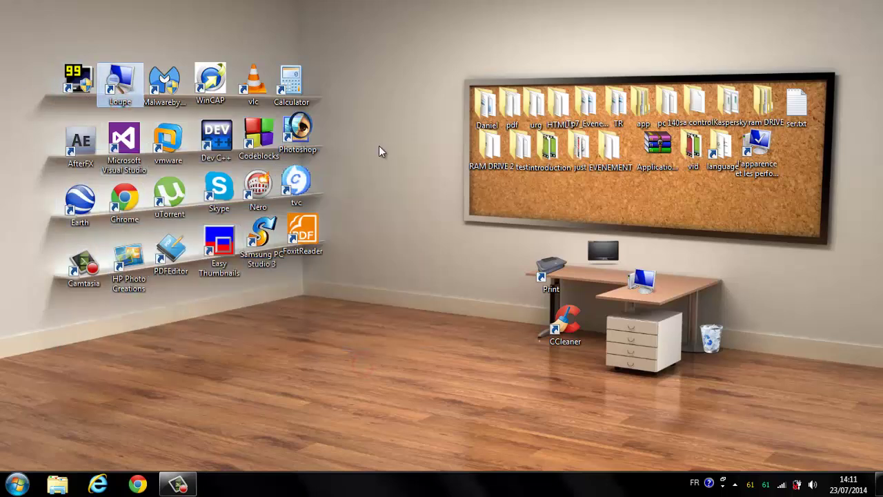
pyautogui.rightClick(117, 89)
pyautogui.click(169, 407)
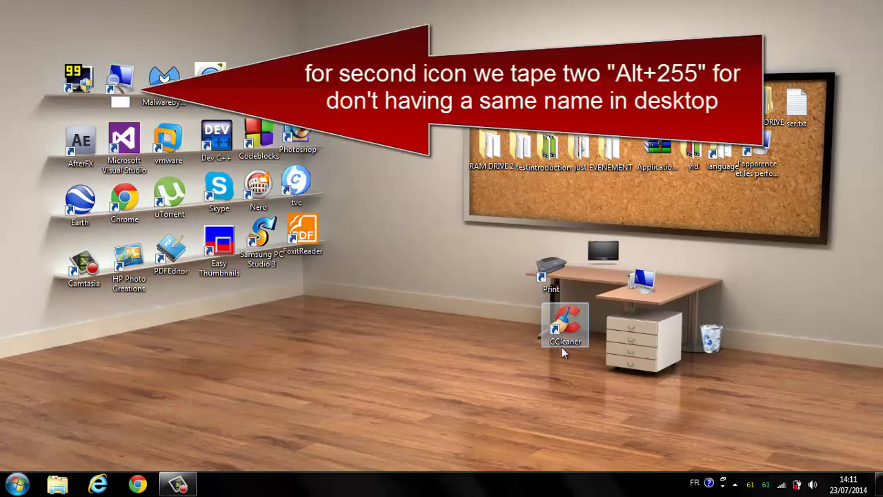
pyautogui.click(409, 243)
# Rename the Malwarebytes shortcut to three invisible characters (code 255)
pyautogui.click(153, 97)
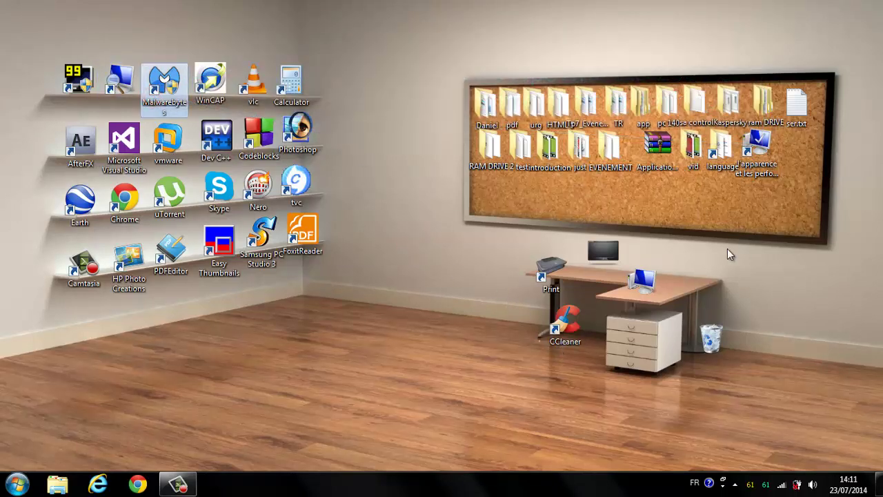
pyautogui.rightClick(183, 98)
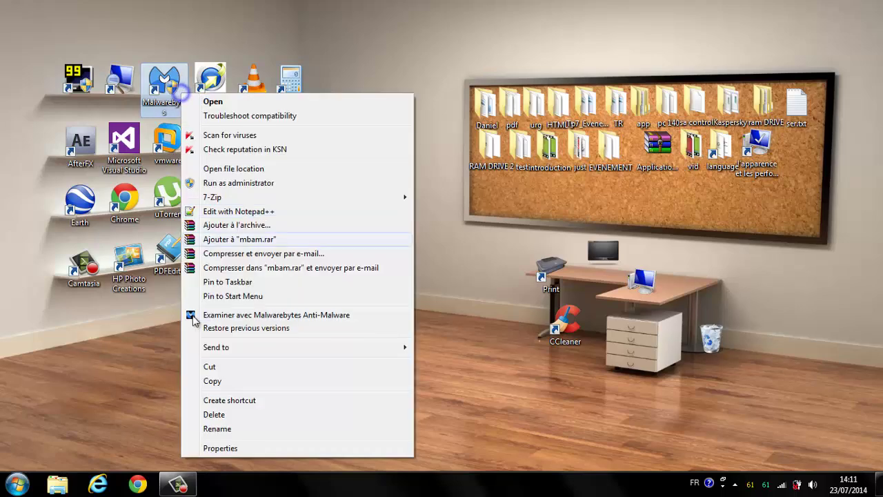
pyautogui.click(246, 428)
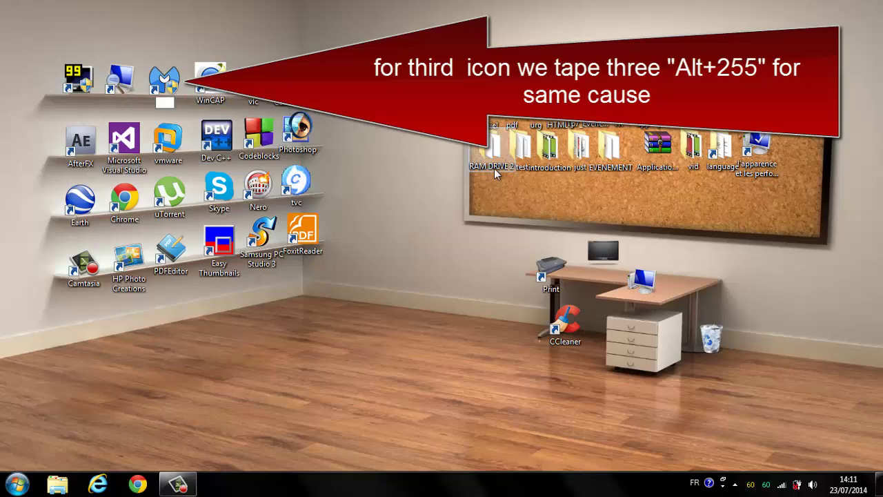
pyautogui.click(407, 160)
# Rename WinCAP, vlc and Calculator on the top shelf to invisible characters, using a different number for each
pyautogui.rightClick(220, 97)
pyautogui.click(287, 431)
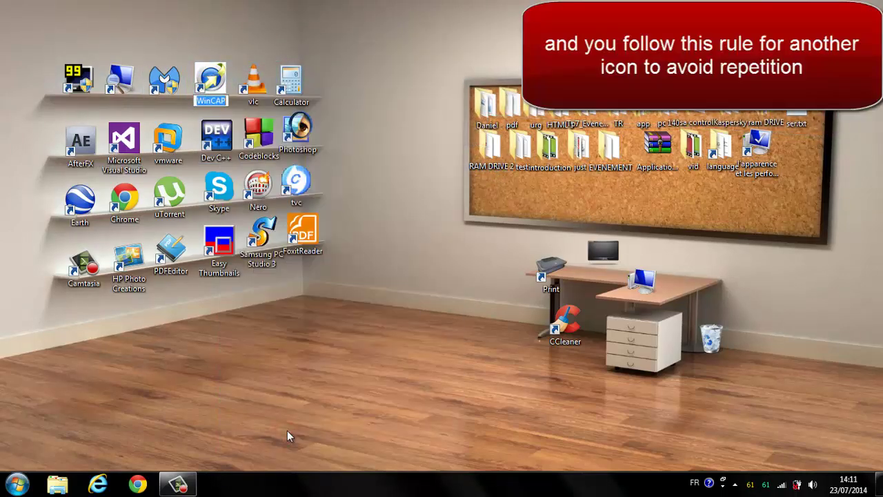
pyautogui.click(334, 394)
pyautogui.rightClick(254, 83)
pyautogui.click(363, 436)
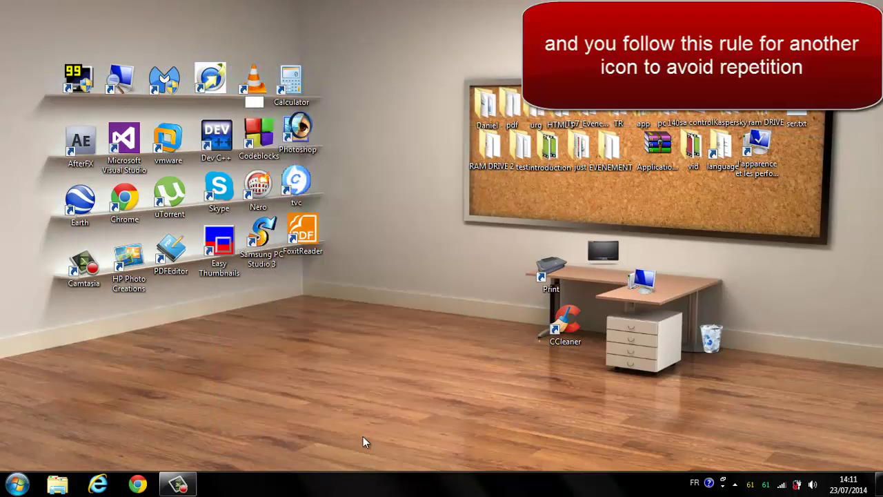
pyautogui.rightClick(295, 83)
pyautogui.click(396, 415)
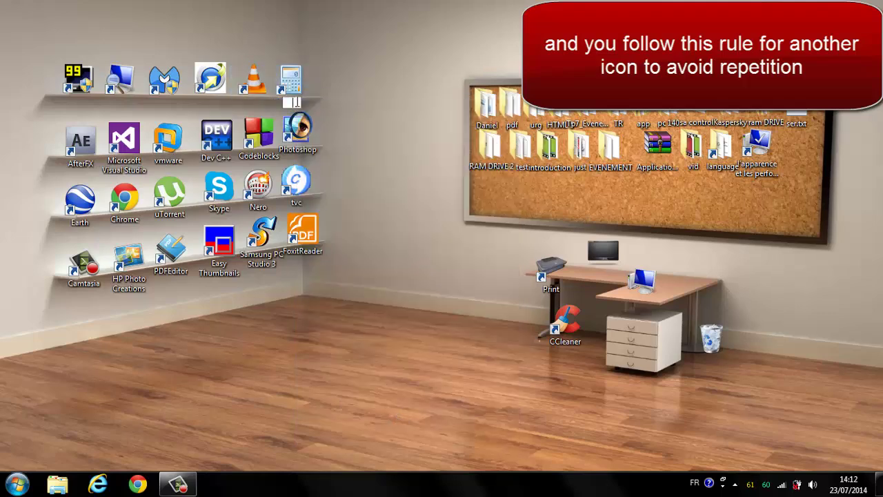
# Give AfterFX, Microsoft Visual Studio and vmware on the second shelf blank names made of invisible characters
pyautogui.rightClick(308, 144)
pyautogui.click(390, 147)
pyautogui.click(515, 269)
pyautogui.hotkey('ctrl', 'v')
pyautogui.click(352, 107)
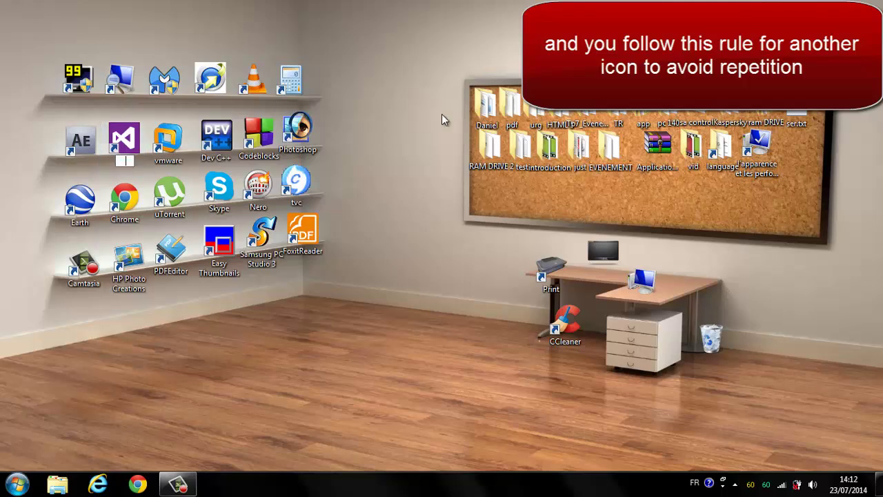
pyautogui.press('Tab')
pyautogui.hotkey('ctrl', 'v')
pyautogui.hotkey('ctrl', 'v')
pyautogui.hotkey('ctrl', 'v')
pyautogui.press('Tab')
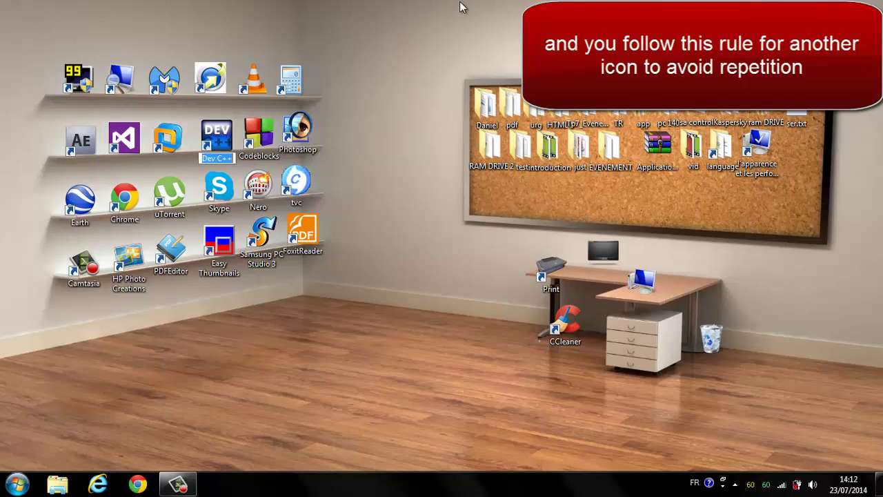
# Replace the names of Dev C++, Codeblocks and Photoshop with unique strings of invisible characters
pyautogui.press('BackSpace')
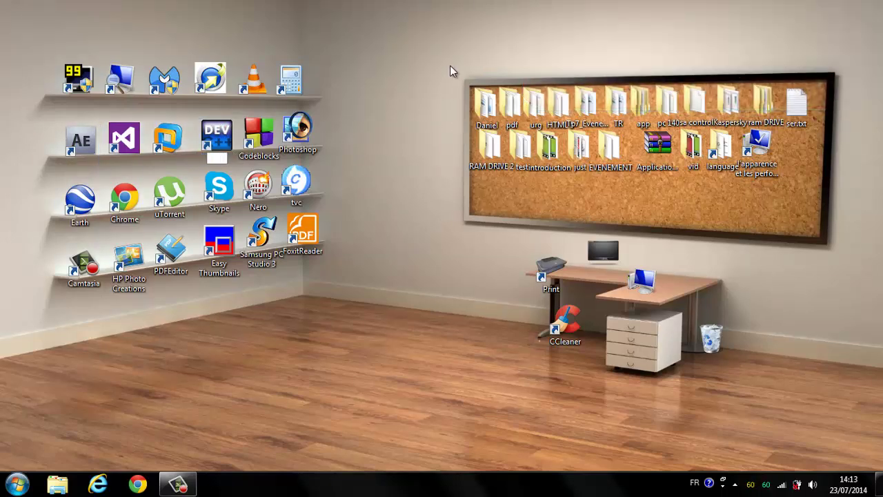
pyautogui.press('Return')
pyautogui.click(267, 131)
pyautogui.press('F2')
pyautogui.press('BackSpace')
pyautogui.press('Return')
pyautogui.press('Right')
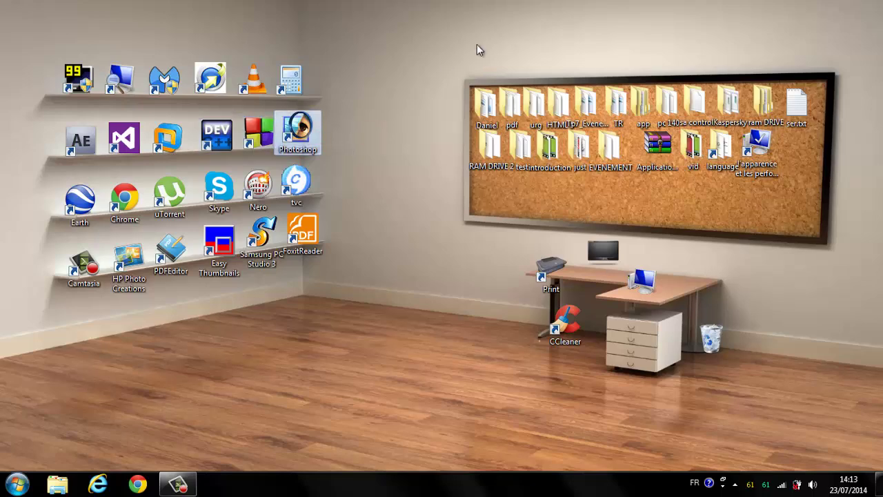
pyautogui.press('F2')
pyautogui.press('BackSpace')
pyautogui.click(438, 67)
# Rename Earth and Chrome on the third shelf to invisible characters, granting administrator permission for Chrome
pyautogui.click(80, 200)
pyautogui.press('F2')
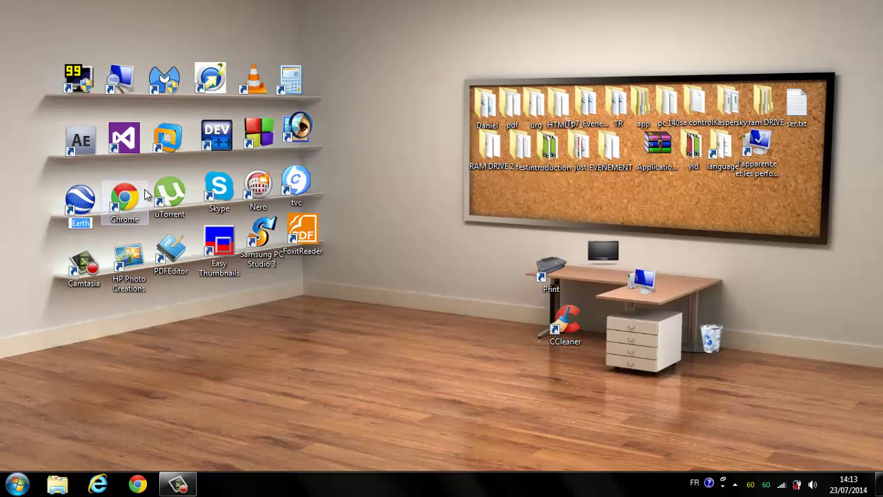
pyautogui.press('BackSpace')
pyautogui.click(410, 300)
pyautogui.press('Return')
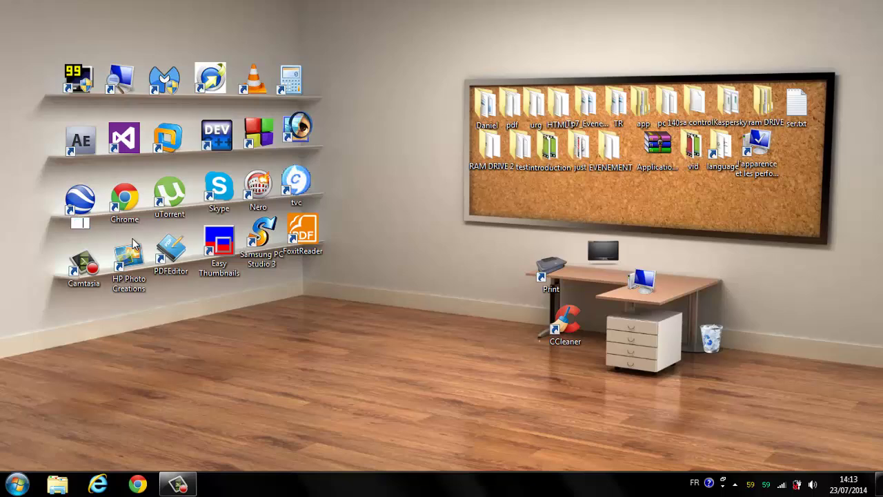
pyautogui.press('Return')
pyautogui.press('Right')
pyautogui.press('F2')
pyautogui.press('BackSpace')
pyautogui.click(388, 290)
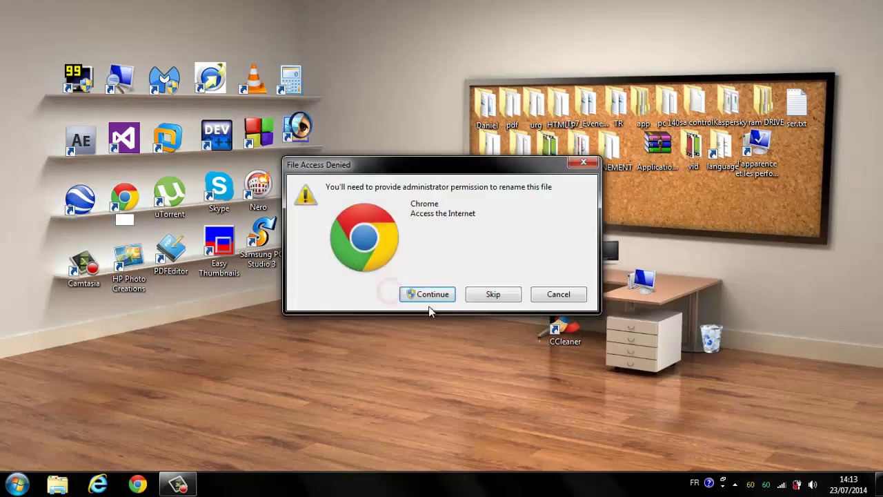
pyautogui.click(426, 295)
# Rename the uTorrent and Skype shortcuts to unique strings of invisible characters
pyautogui.click(169, 196)
pyautogui.press('F2')
pyautogui.press('BackSpace')
pyautogui.click(321, 288)
pyautogui.click(225, 195)
pyautogui.press('F2')
pyautogui.press('BackSpace')
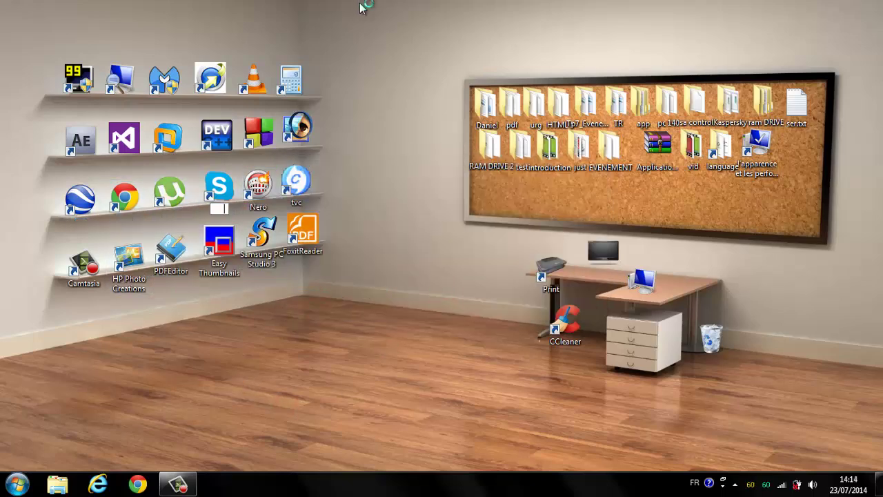
pyautogui.press('Return')
# Rename the Nero and tvc shortcuts on the third shelf to unique strings of invisible characters
pyautogui.click(256, 190)
pyautogui.press('F2')
pyautogui.press('BackSpace')
pyautogui.click(376, 195)
pyautogui.click(296, 181)
pyautogui.press('F2')
pyautogui.press('BackSpace')
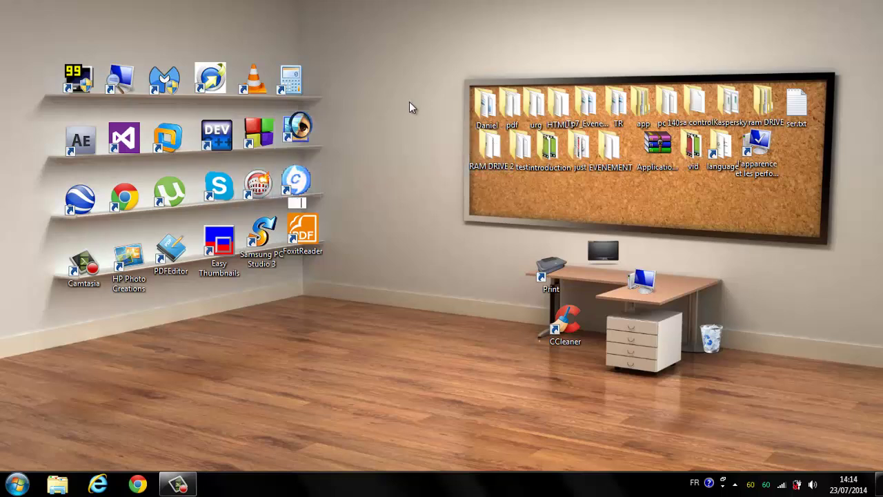
pyautogui.press('Return')
# Replace the names of Camtasia and HP Photo Creations on the fourth shelf with invisible characters
pyautogui.press('F2')
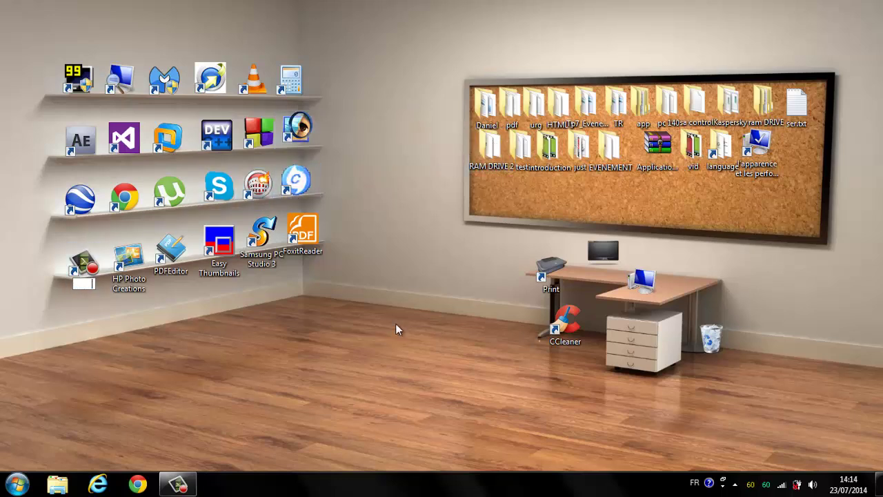
pyautogui.press('BackSpace')
pyautogui.press('Return')
pyautogui.press('Right')
pyautogui.press('F2')
pyautogui.press('BackSpace')
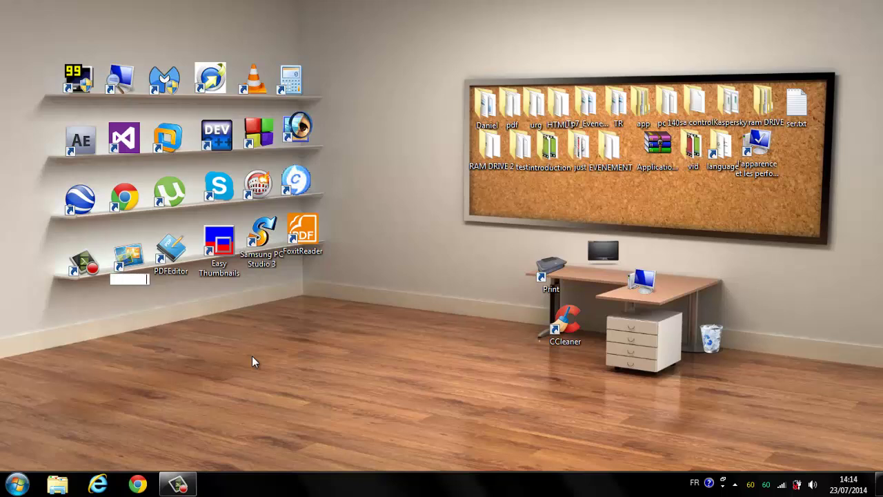
pyautogui.press('Return')
# Give the PDFEditor and Easy Thumbnails shortcuts unique blank names made of invisible characters
pyautogui.press('Right')
pyautogui.press('F2')
pyautogui.press('BackSpace')
pyautogui.press('Return')
pyautogui.press('Right')
pyautogui.press('F2')
pyautogui.press('BackSpace')
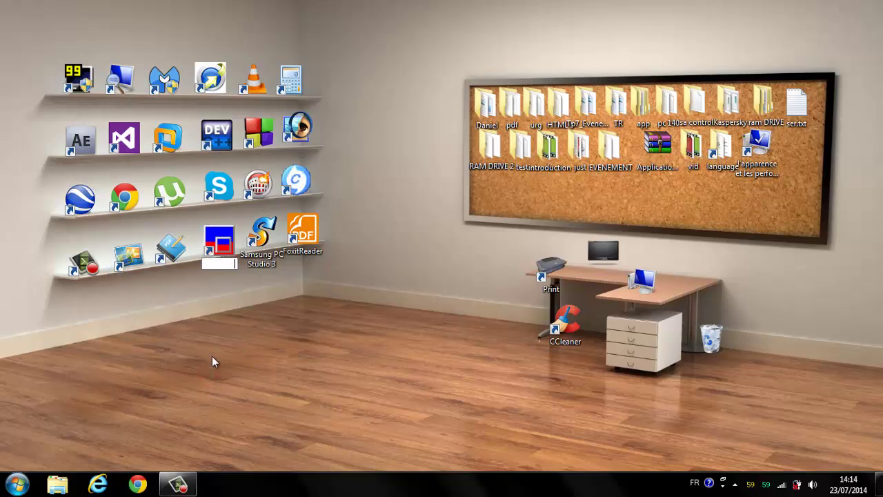
pyautogui.press('Return')
# Rename Samsung PC Studio 3 and FoxitReader on the fourth shelf to unique strings of invisible characters
pyautogui.press('Right')
pyautogui.press('F2')
pyautogui.press('BackSpace')
pyautogui.press('Return')
pyautogui.press('Right')
pyautogui.press('F2')
pyautogui.press('BackSpace')
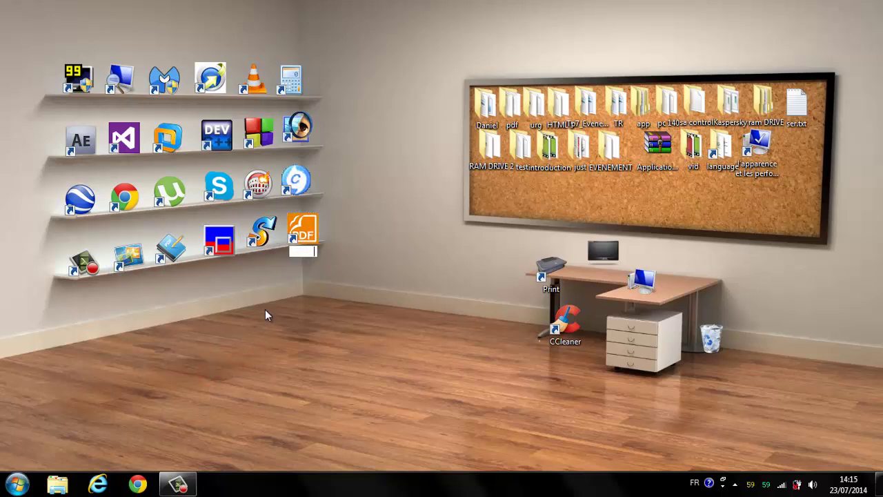
pyautogui.press('Return')
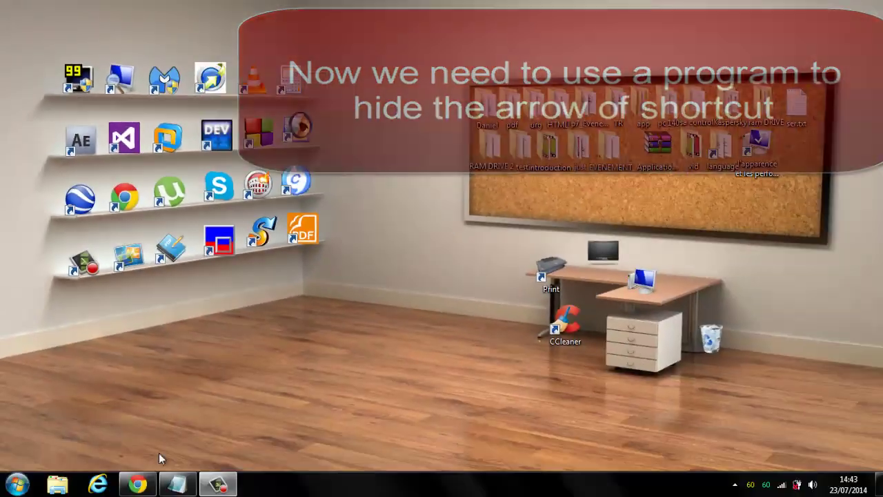
# Copy the vistax64.com shortcut-arrow tutorial address from link.txt in Notepad and minimize the file's window
pyautogui.click(177, 483)
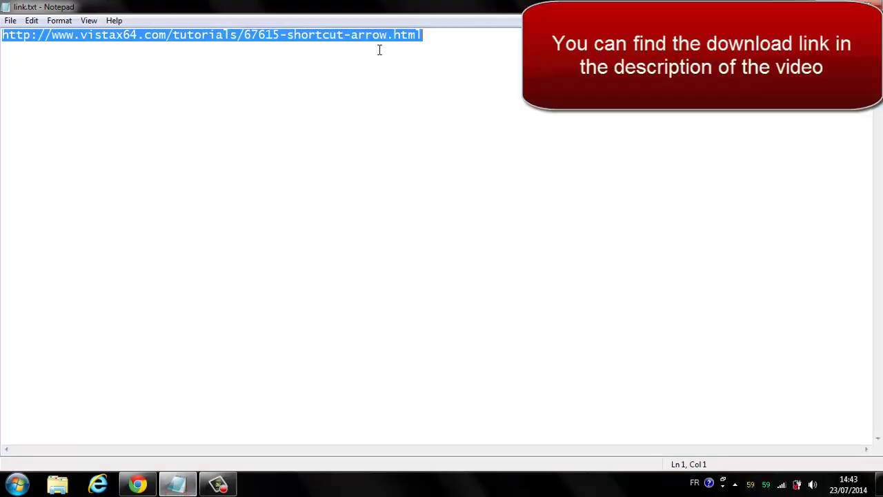
pyautogui.moveTo(422, 36); pyautogui.dragTo(9, 41)
pyautogui.rightClick(33, 40)
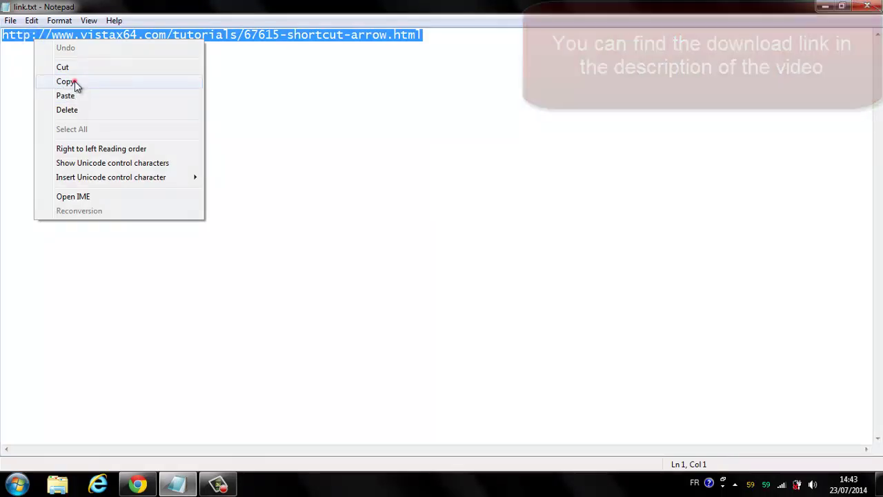
pyautogui.click(74, 82)
pyautogui.click(825, 6)
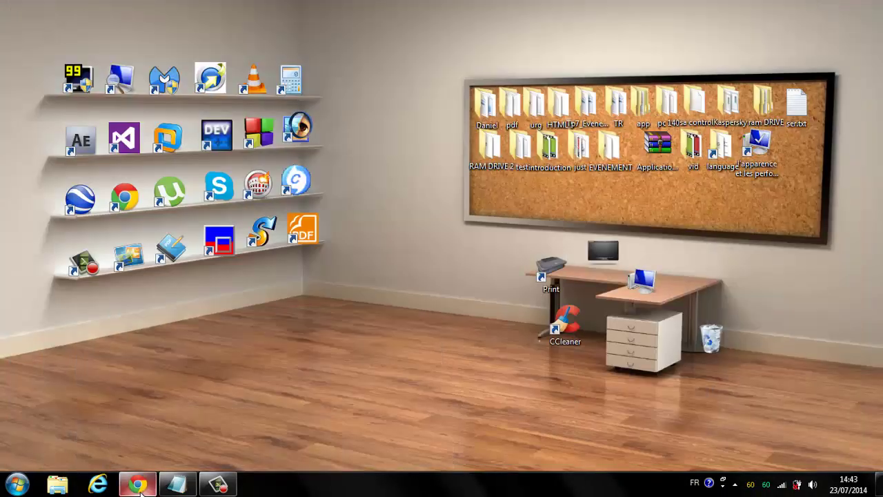
pyautogui.click(138, 485)
pyautogui.click(204, 26)
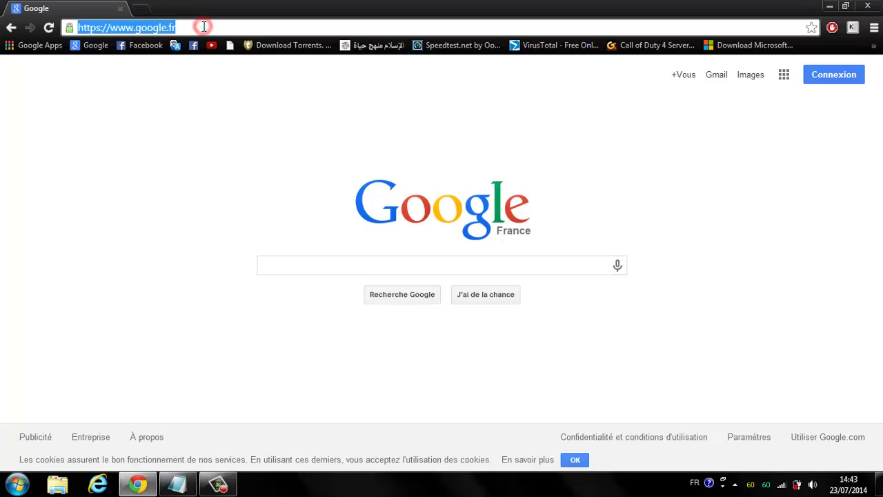
pyautogui.rightClick(204, 28)
pyautogui.click(227, 87)
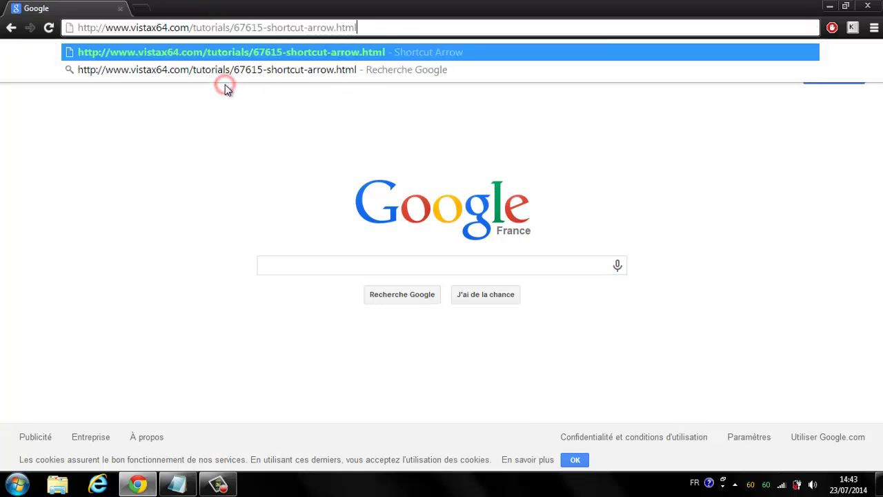
pyautogui.press('Return')
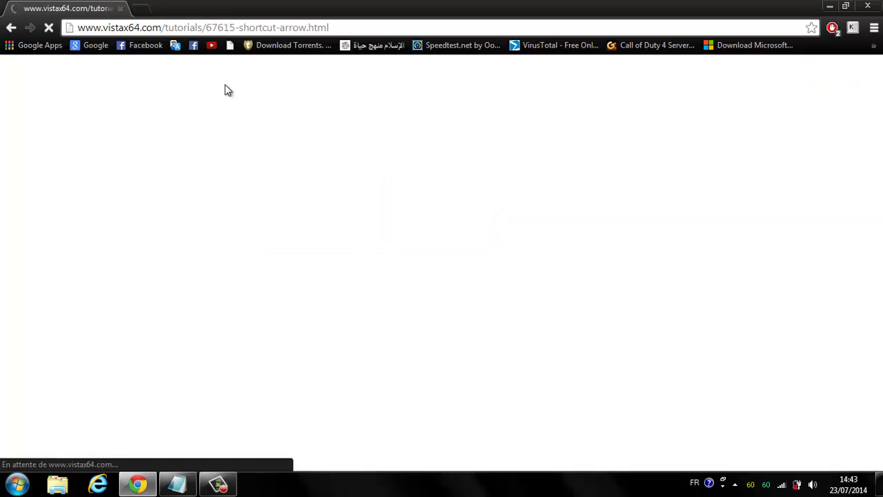
# Examine the 32-bit and 64-bit downloads under Option One and check the computer's system type in its properties
pyautogui.scroll(-6, 114, 247)
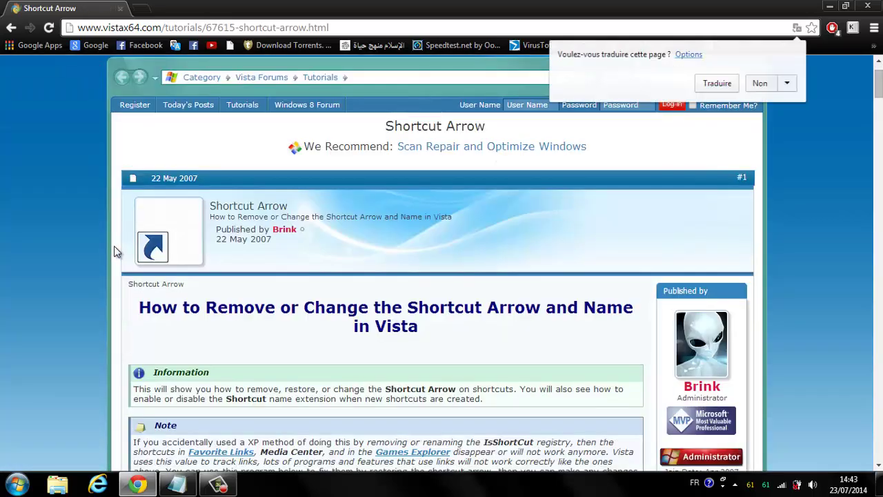
pyautogui.scroll(-1, 115, 253)
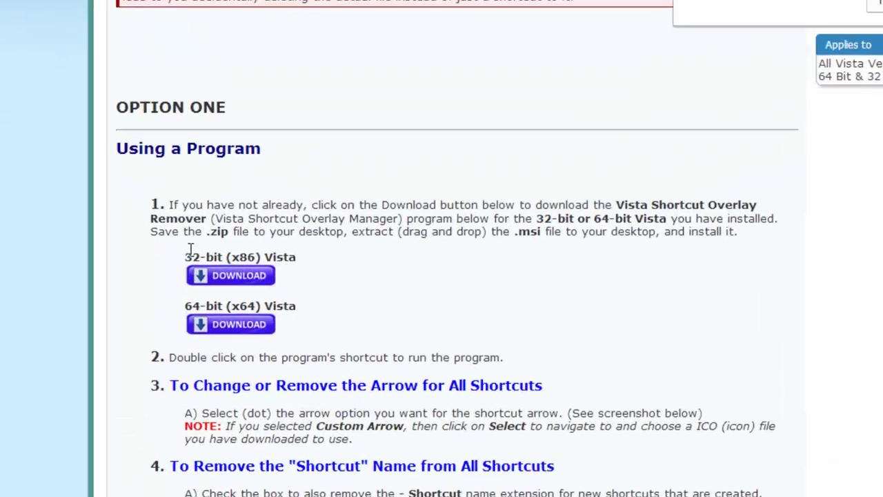
pyautogui.moveTo(428, 287); pyautogui.dragTo(197, 182)
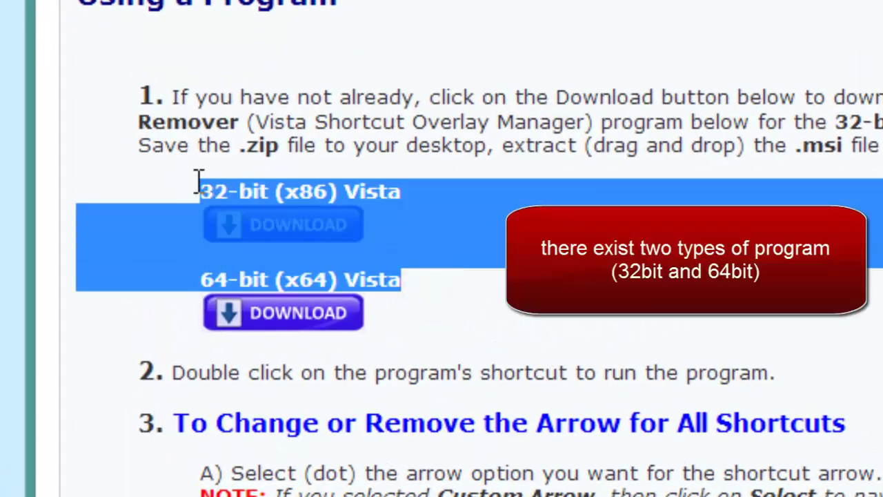
pyautogui.click(176, 187)
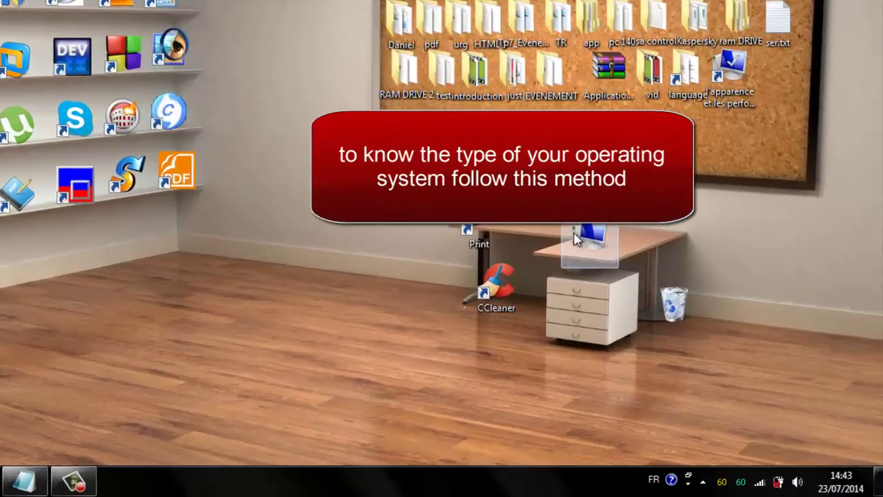
pyautogui.rightClick(577, 238)
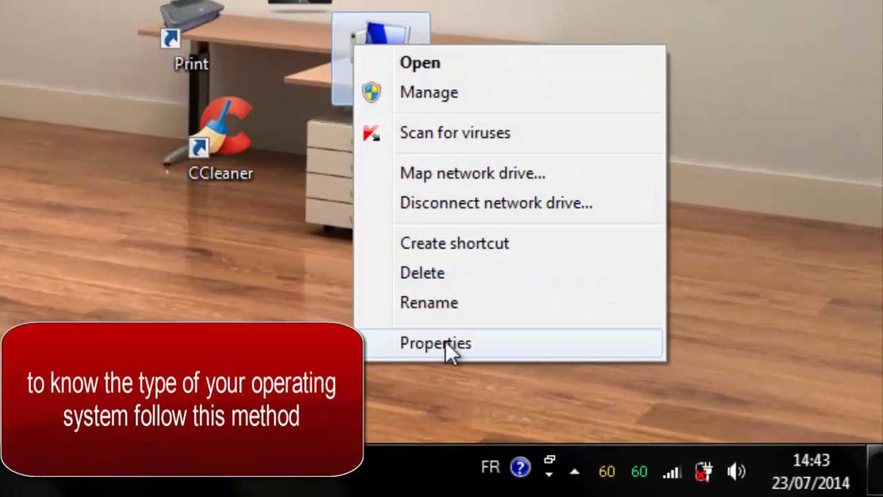
pyautogui.click(625, 403)
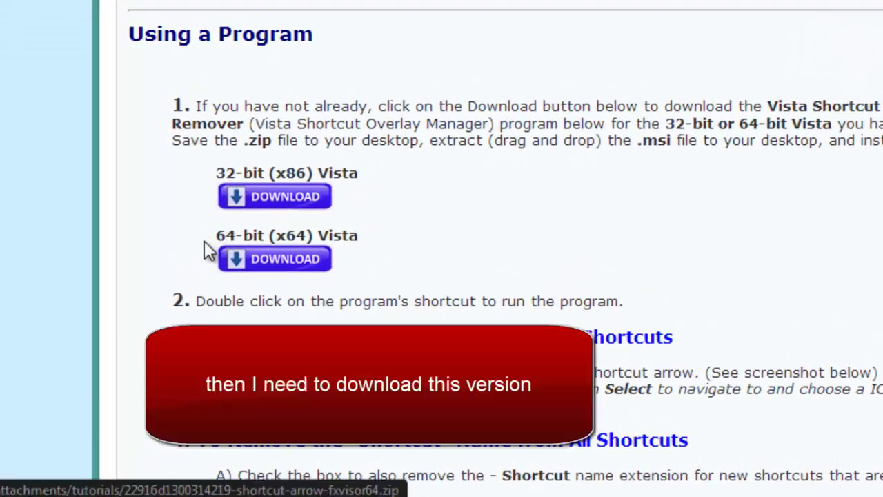
# Download the 64-bit (x64) version of the shortcut program and launch FxVisor64.msi from the FxVisor64.zip archive
pyautogui.moveTo(209, 235); pyautogui.dragTo(267, 237)
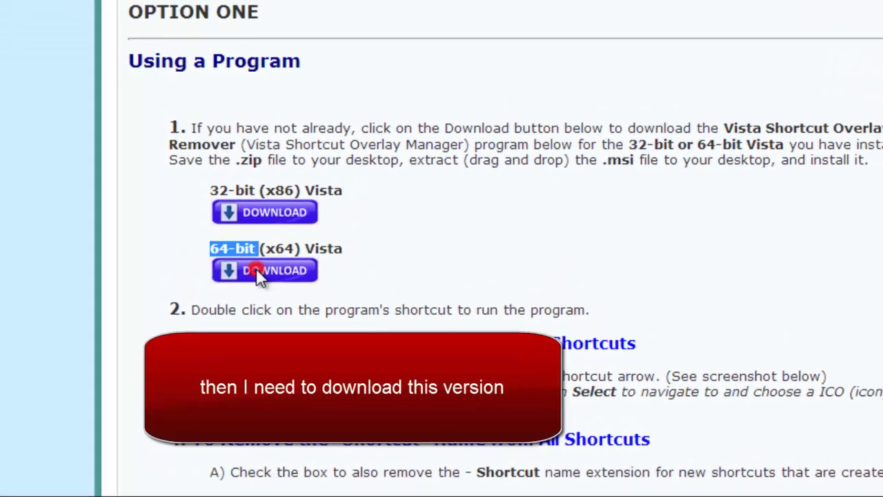
pyautogui.click(269, 266)
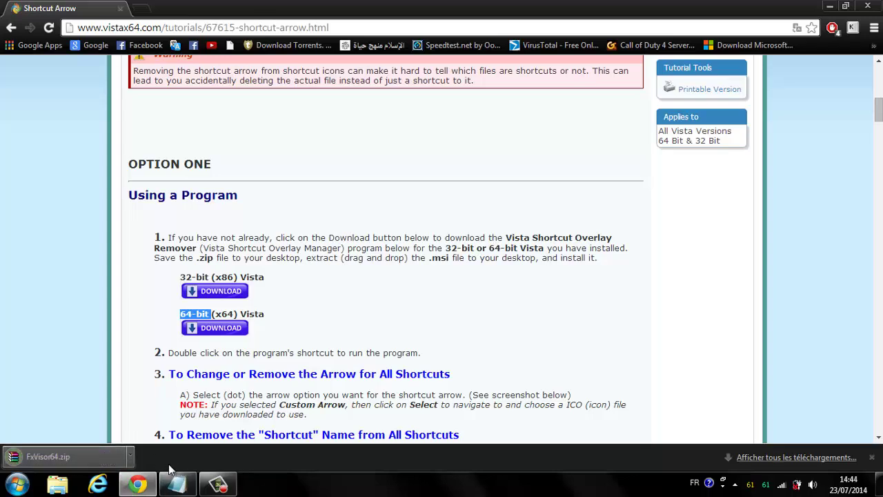
pyautogui.click(100, 462)
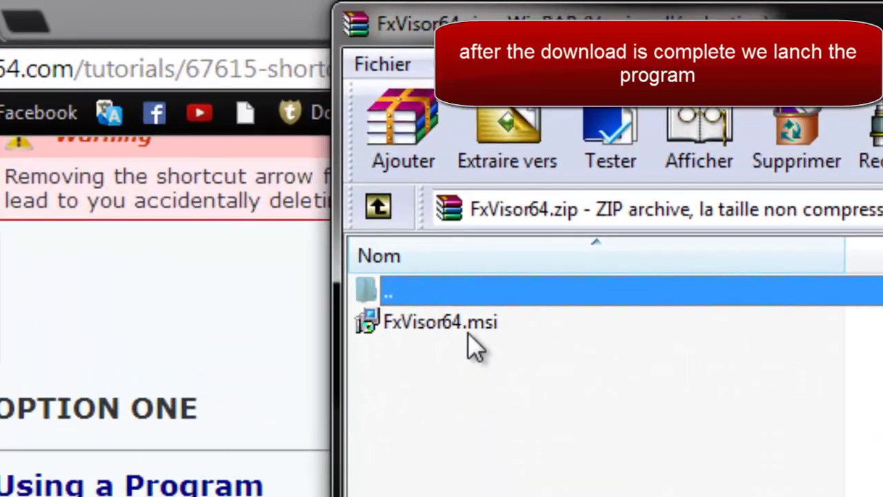
pyautogui.click(319, 134)
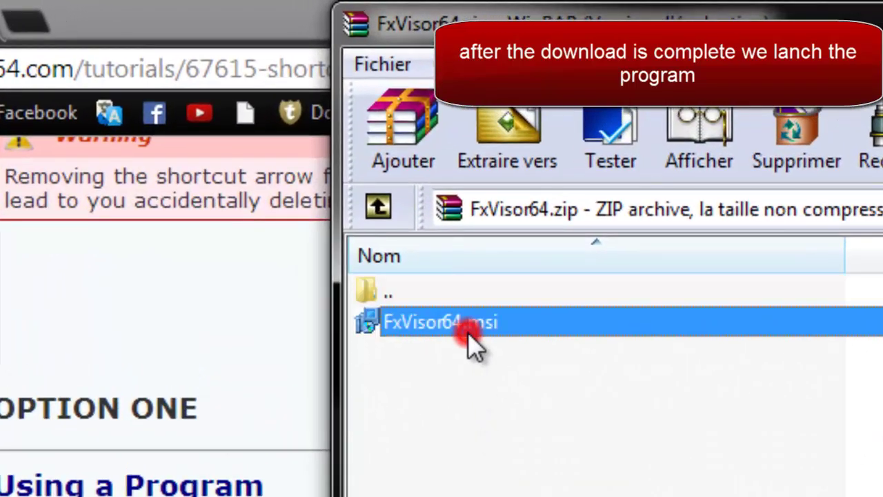
pyautogui.doubleClick(468, 332)
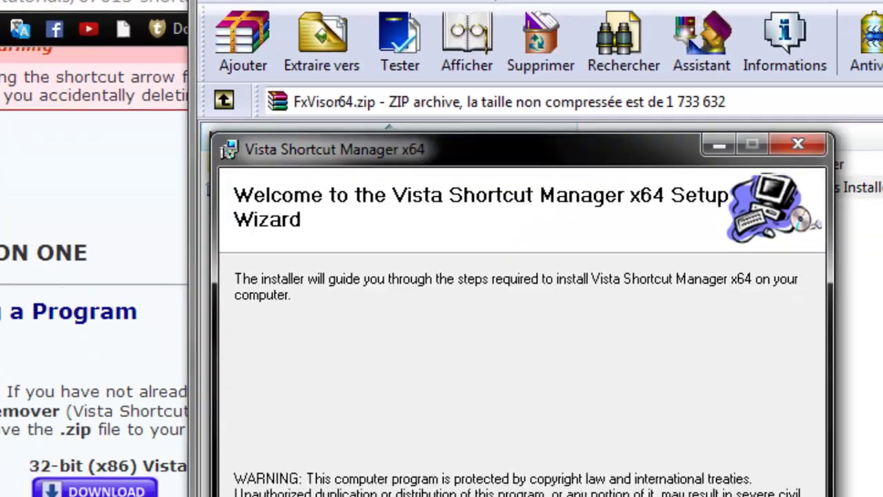
# Install Vista Shortcut Manager x64 for everyone in C:\Program Files\Frameworkx\FxVisor\ and close the finished installer
pyautogui.click(549, 429)
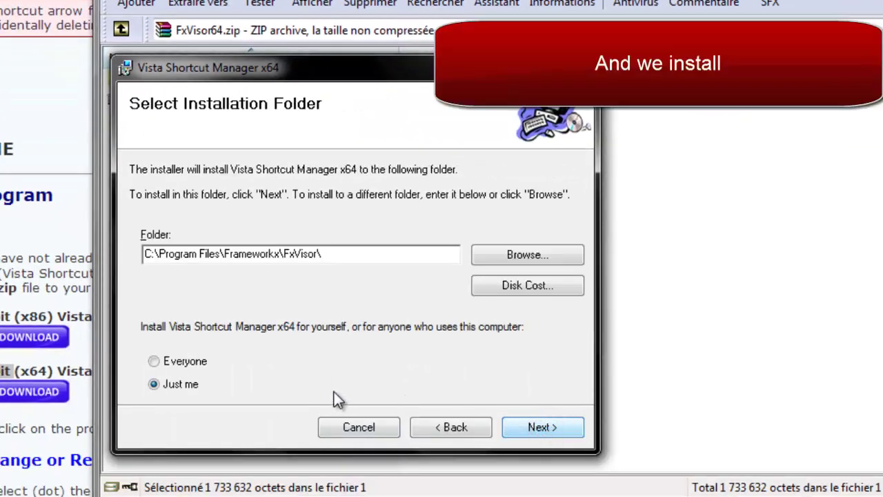
pyautogui.click(172, 363)
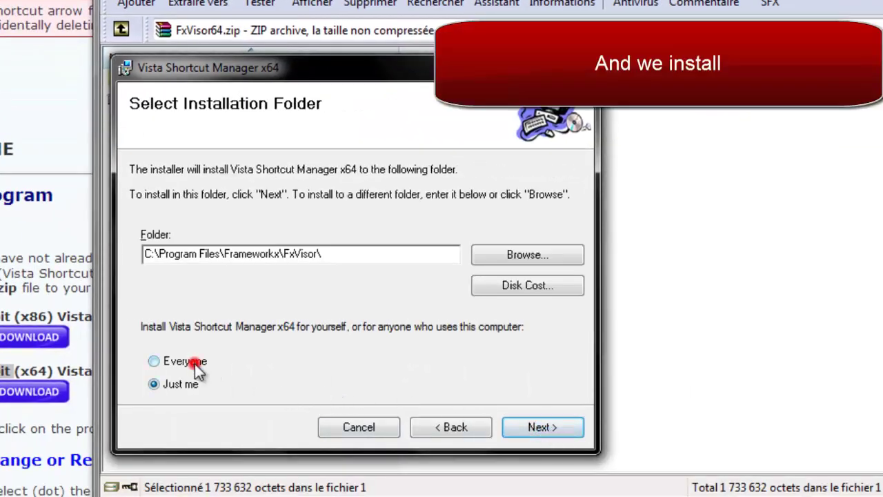
pyautogui.click(530, 428)
pyautogui.click(528, 427)
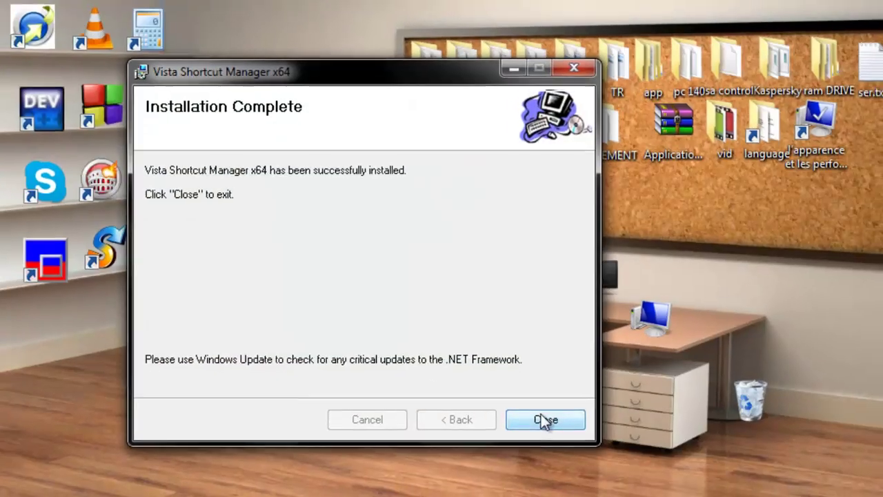
pyautogui.click(537, 422)
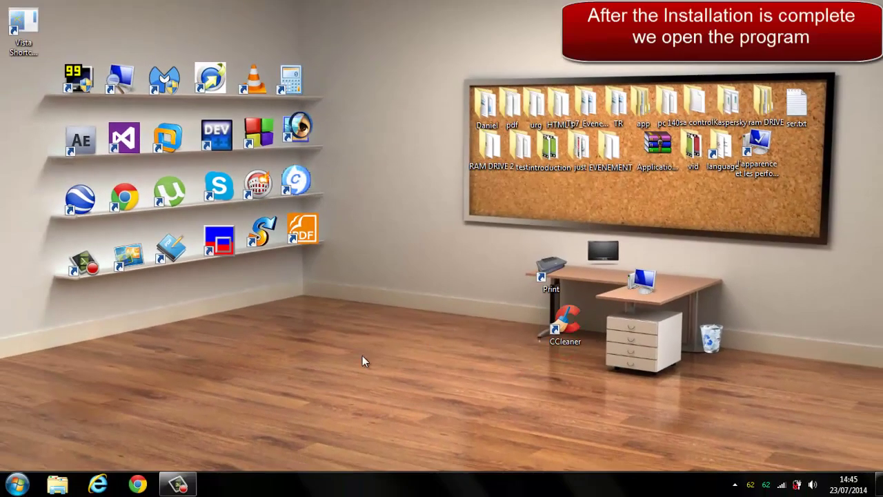
# Open Vista Shortcut Manager, apply the No Arrow option to all shortcuts and agree to log off
pyautogui.doubleClick(27, 45)
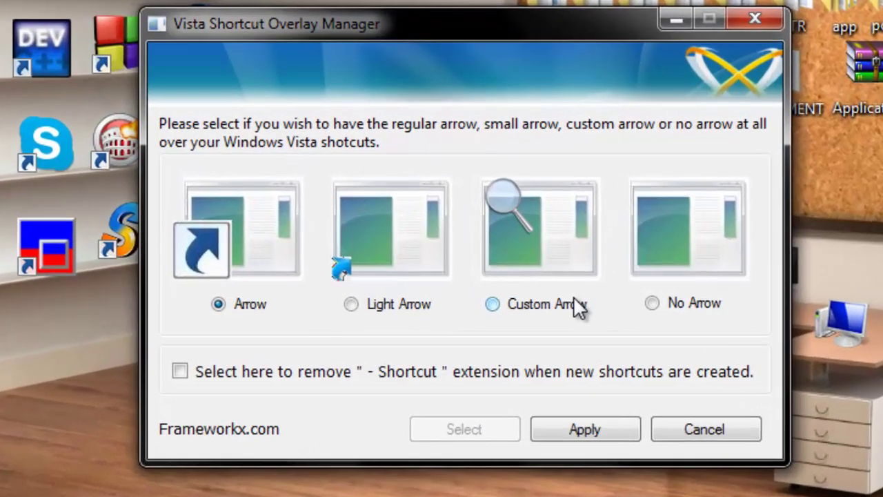
pyautogui.click(652, 303)
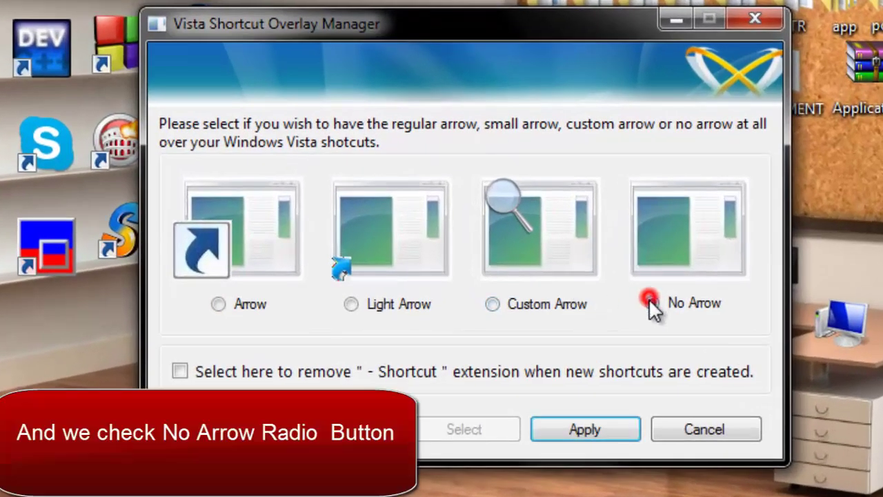
pyautogui.click(556, 422)
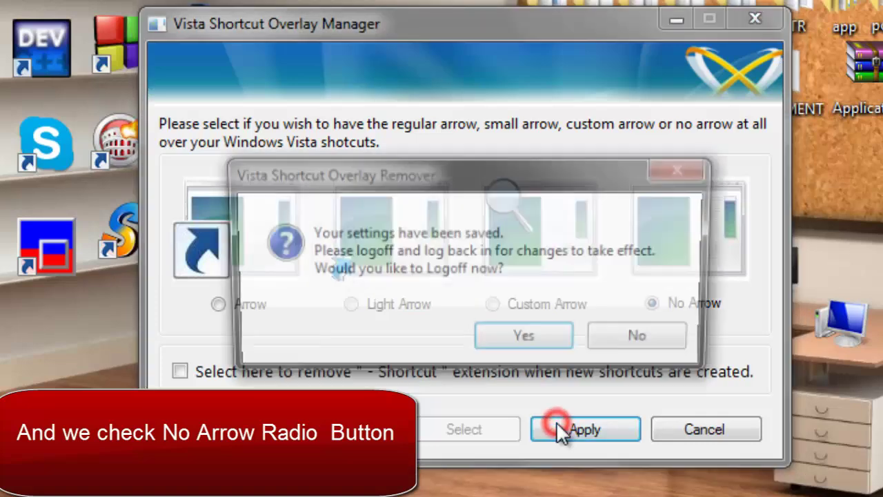
pyautogui.click(537, 337)
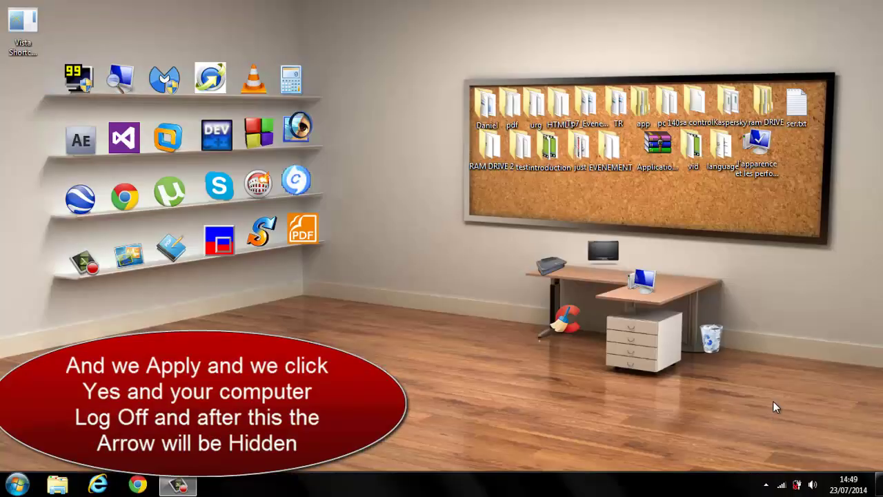
# Move the Vista Shortcut Manager shortcut to the end of the corkboard's second row and open the computer icon on the desk
pyautogui.moveTo(23, 28); pyautogui.dragTo(790, 157)
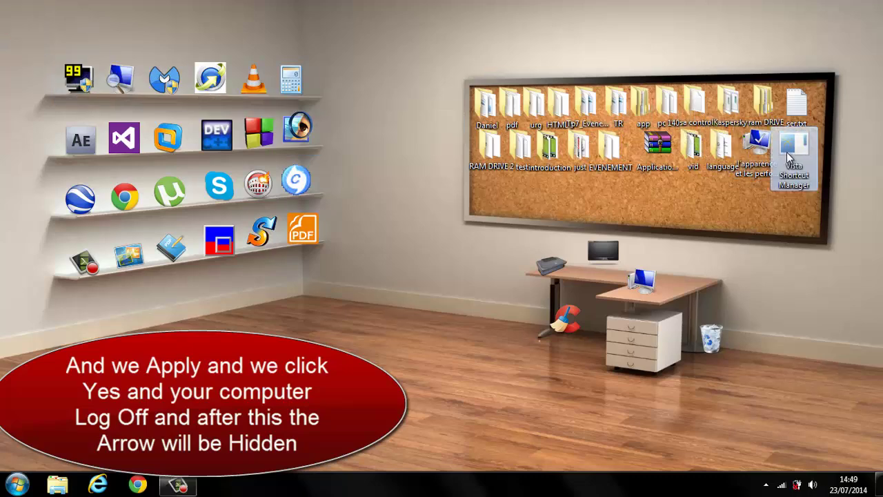
pyautogui.click(643, 278)
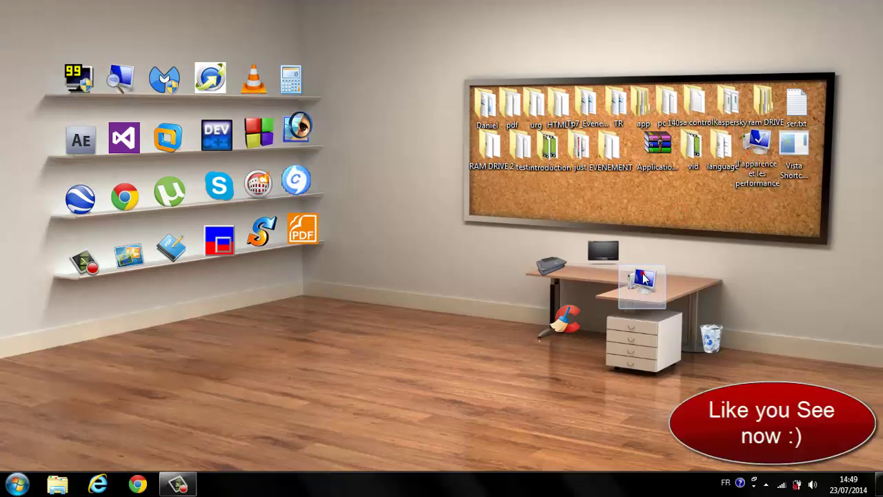
pyautogui.click(761, 254)
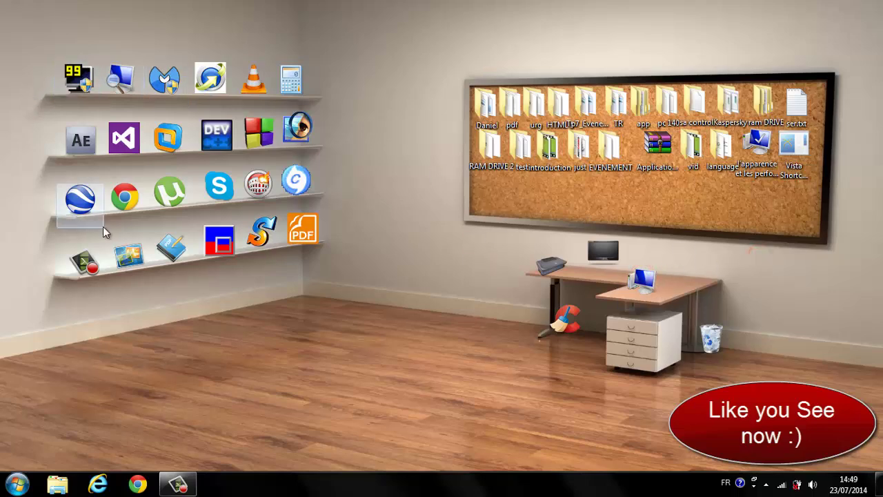
pyautogui.doubleClick(643, 278)
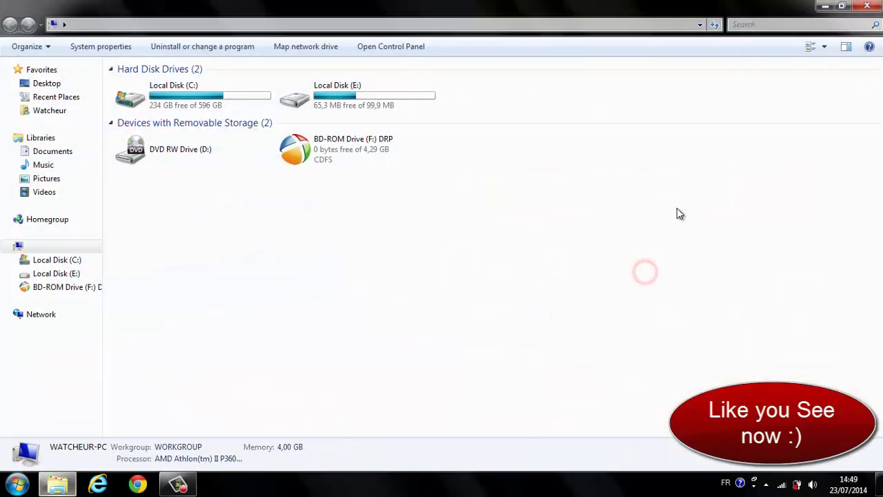
# Close the computer window and place the Clock gadget on the wall between the shelves and the corkboard
pyautogui.click(863, 4)
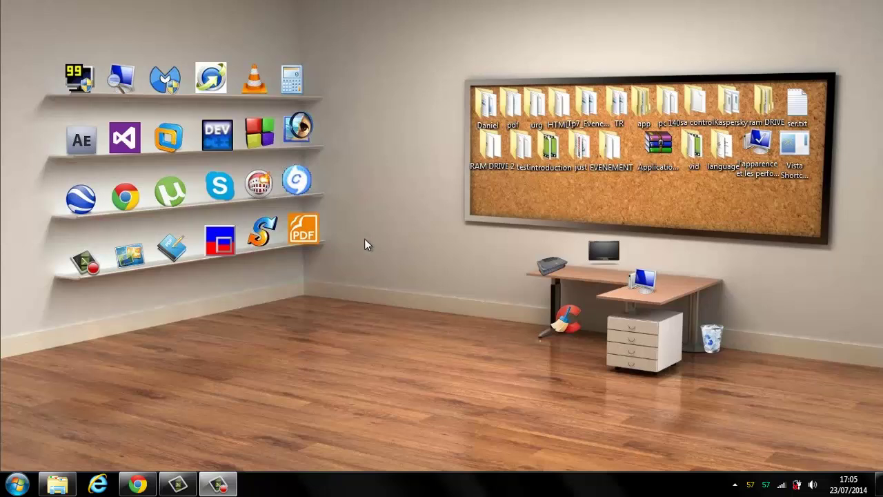
pyautogui.rightClick(388, 249)
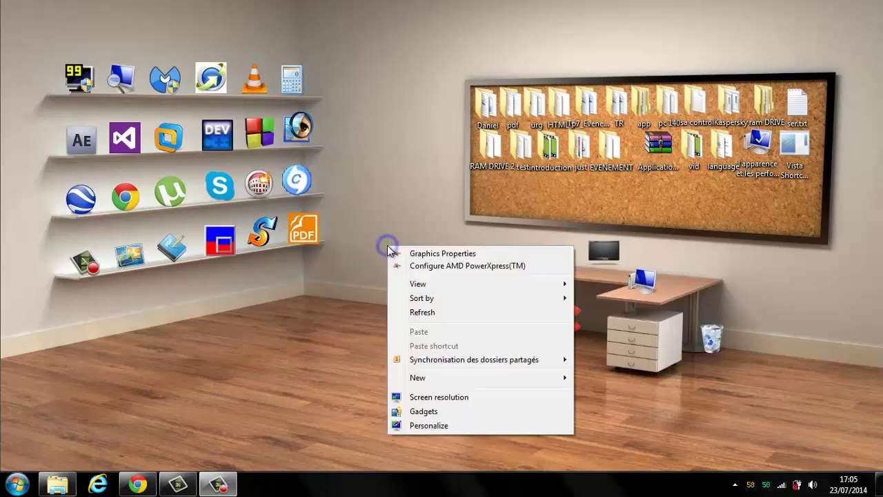
pyautogui.click(425, 411)
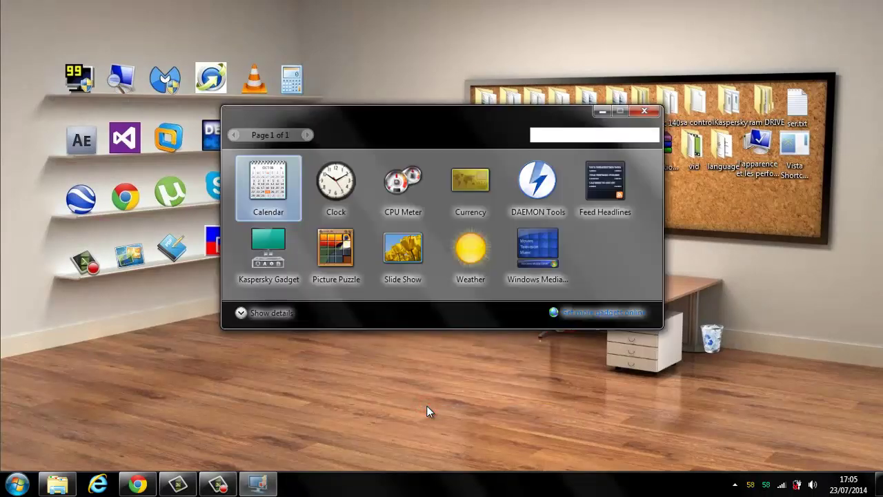
pyautogui.click(341, 196)
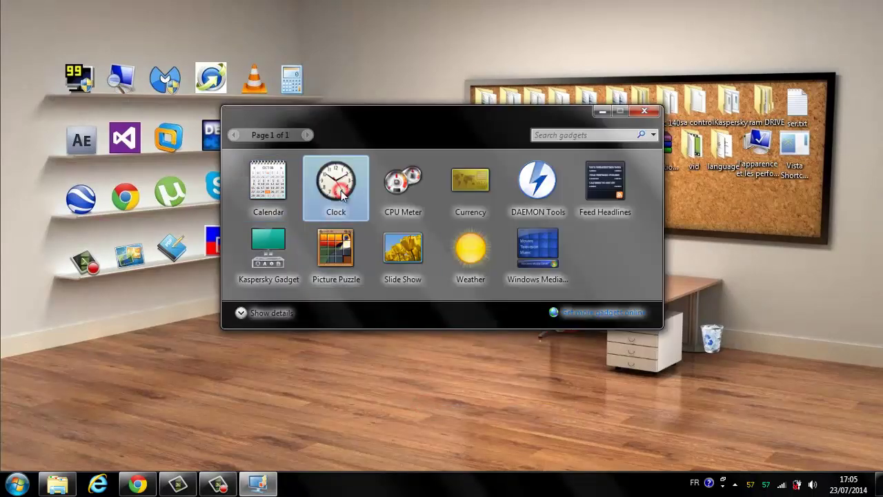
pyautogui.moveTo(341, 195); pyautogui.dragTo(416, 92)
pyautogui.click(645, 111)
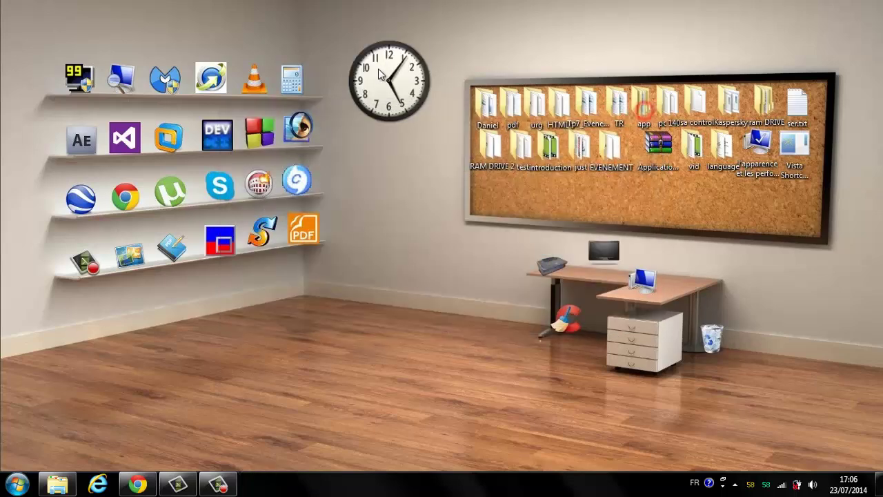
# Set the Clock gadget to show the second hand
pyautogui.click(438, 61)
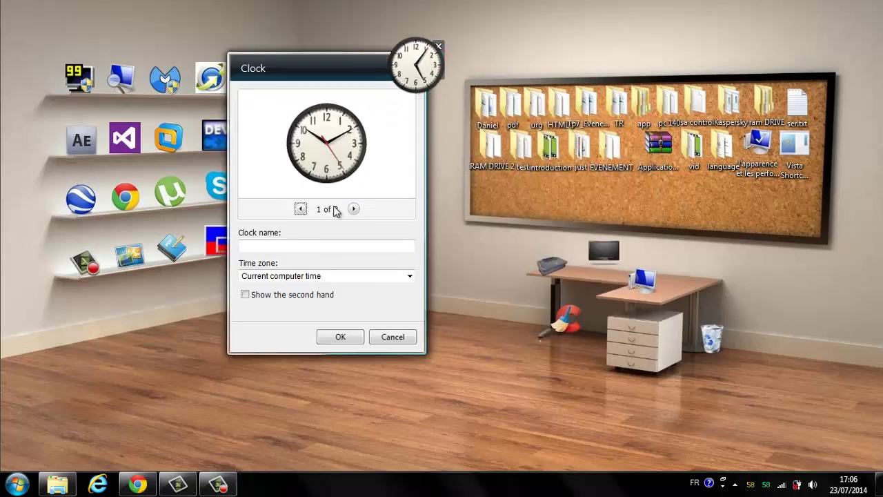
pyautogui.click(301, 294)
pyautogui.click(344, 339)
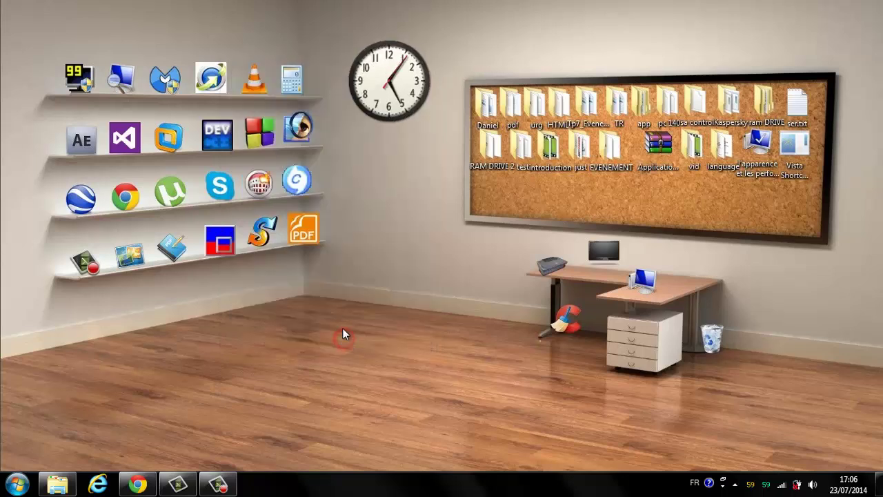